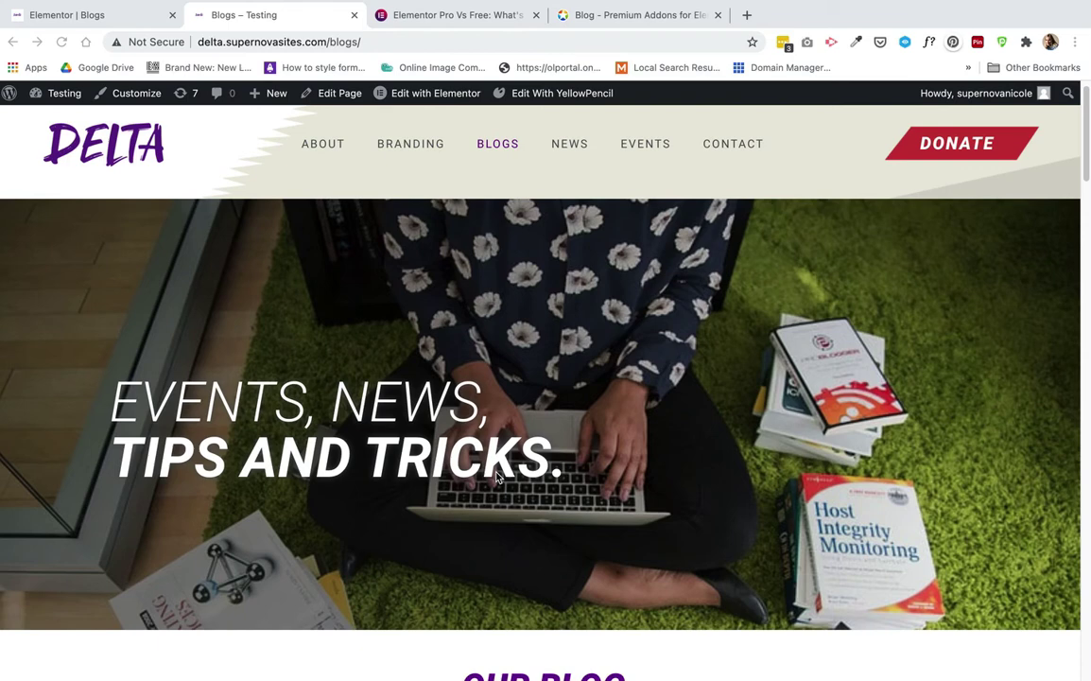
Step: Filter the live Blogs page posts to Helpful Tips, then to Events
{"action": "scroll", "coordinate": [496, 477], "scroll_direction": "down", "scroll_amount": 3}
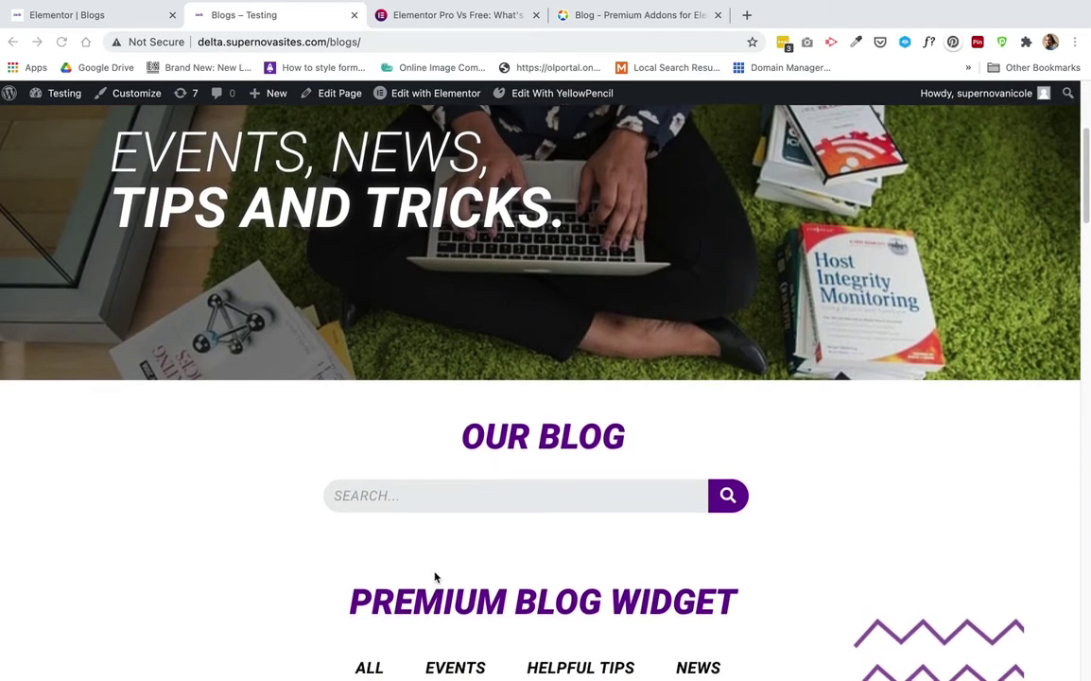
{"action": "scroll", "coordinate": [434, 576], "scroll_direction": "down", "scroll_amount": 3}
{"action": "scroll", "coordinate": [466, 423], "scroll_direction": "down", "scroll_amount": 2}
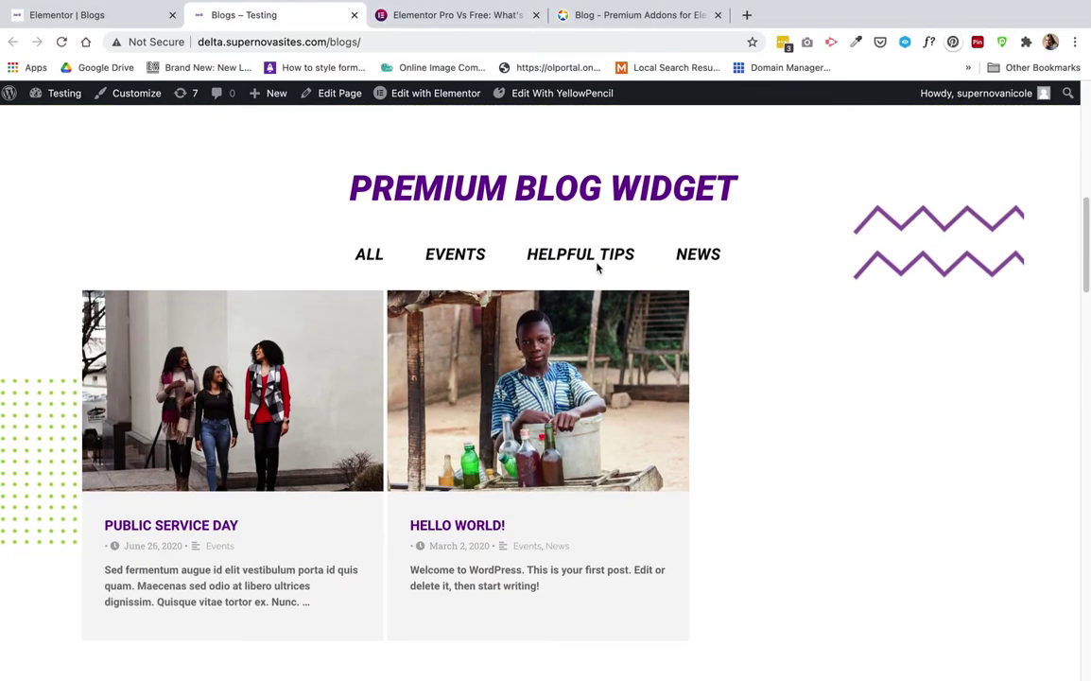
{"action": "scroll", "coordinate": [597, 256], "scroll_direction": "down", "scroll_amount": 2}
{"action": "scroll", "coordinate": [597, 257], "scroll_direction": "up", "scroll_amount": 2}
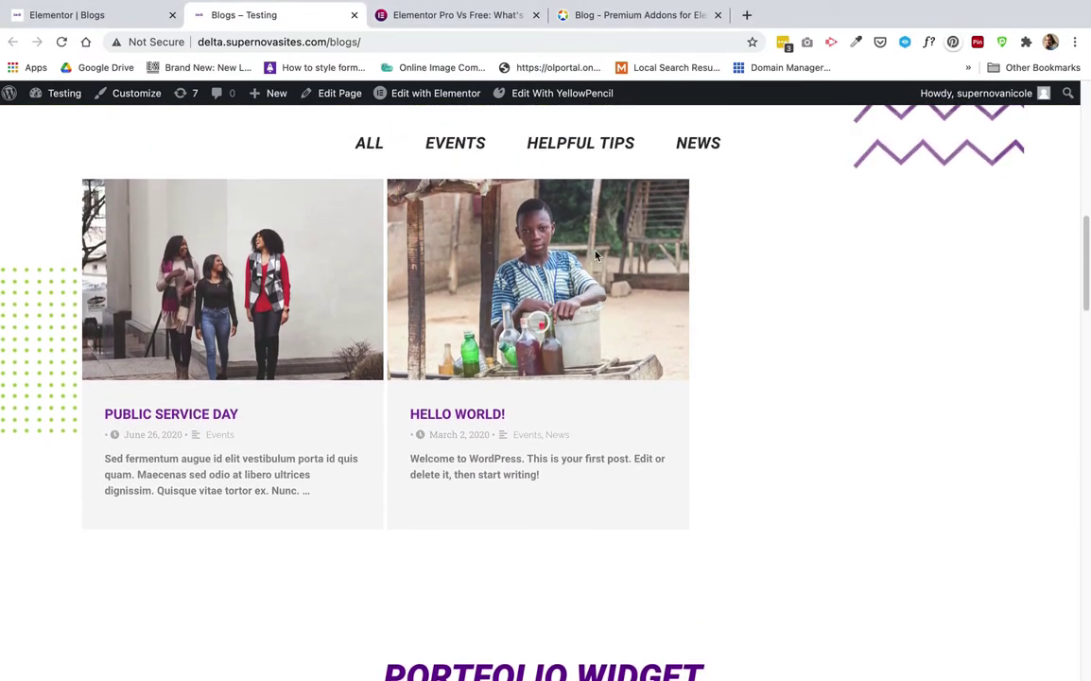
{"action": "left_click", "coordinate": [597, 256]}
{"action": "left_click", "coordinate": [478, 269]}
Step: Review the filtered blog widgets, then switch to the 'Elementor | Blogs' editor tab
{"action": "scroll", "coordinate": [468, 273], "scroll_direction": "down", "scroll_amount": 3}
{"action": "scroll", "coordinate": [468, 273], "scroll_direction": "up", "scroll_amount": 2}
{"action": "scroll", "coordinate": [466, 272], "scroll_direction": "down", "scroll_amount": 5}
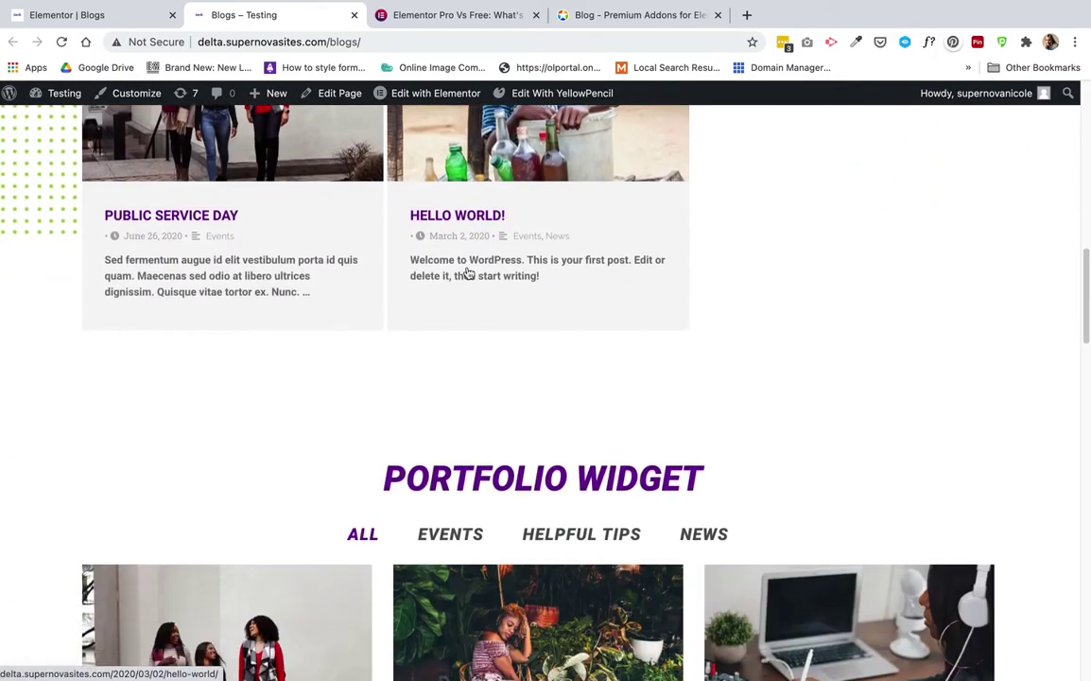
{"action": "scroll", "coordinate": [466, 268], "scroll_direction": "up", "scroll_amount": 1}
{"action": "scroll", "coordinate": [466, 270], "scroll_direction": "down", "scroll_amount": 10}
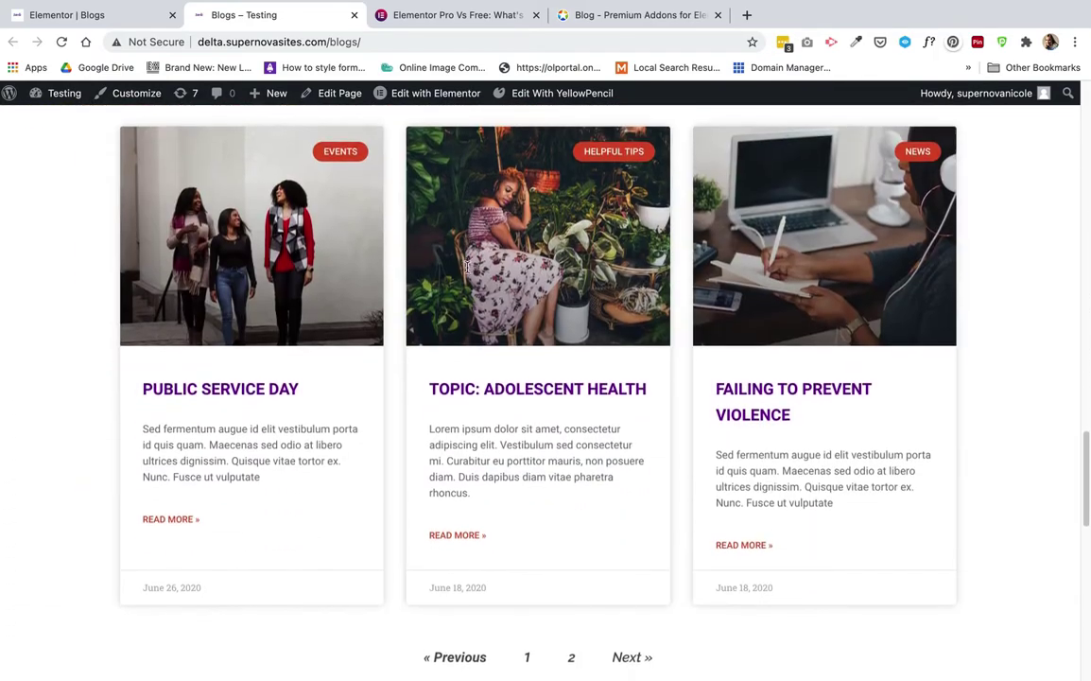
{"action": "scroll", "coordinate": [467, 273], "scroll_direction": "down", "scroll_amount": 1}
{"action": "scroll", "coordinate": [466, 273], "scroll_direction": "up", "scroll_amount": 8}
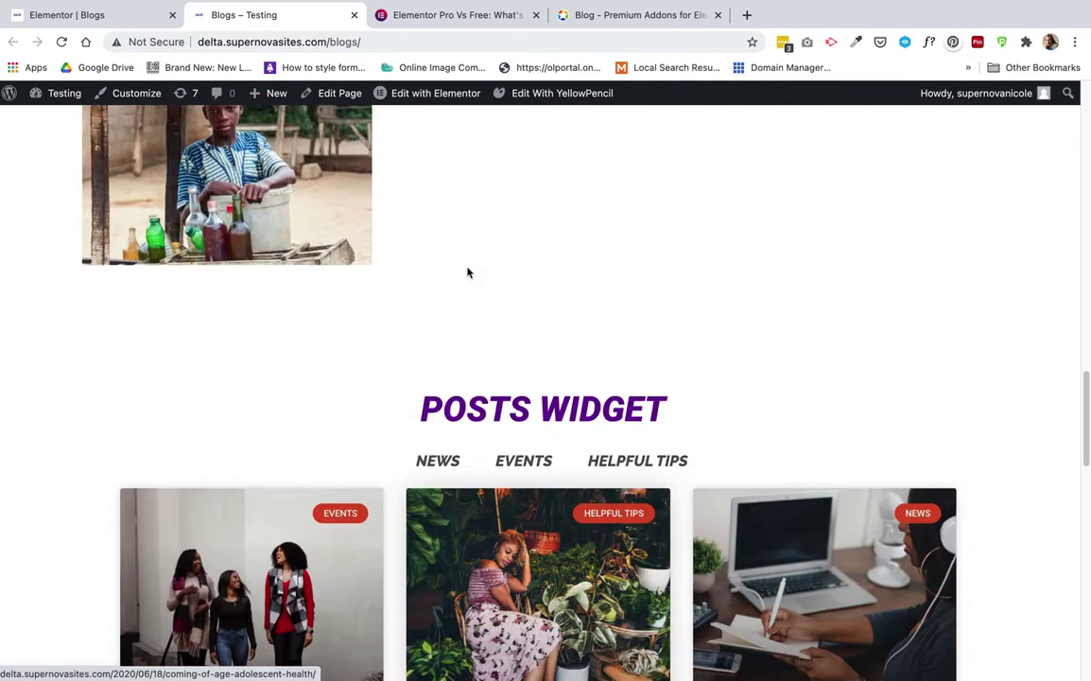
{"action": "scroll", "coordinate": [466, 272], "scroll_direction": "up", "scroll_amount": 10}
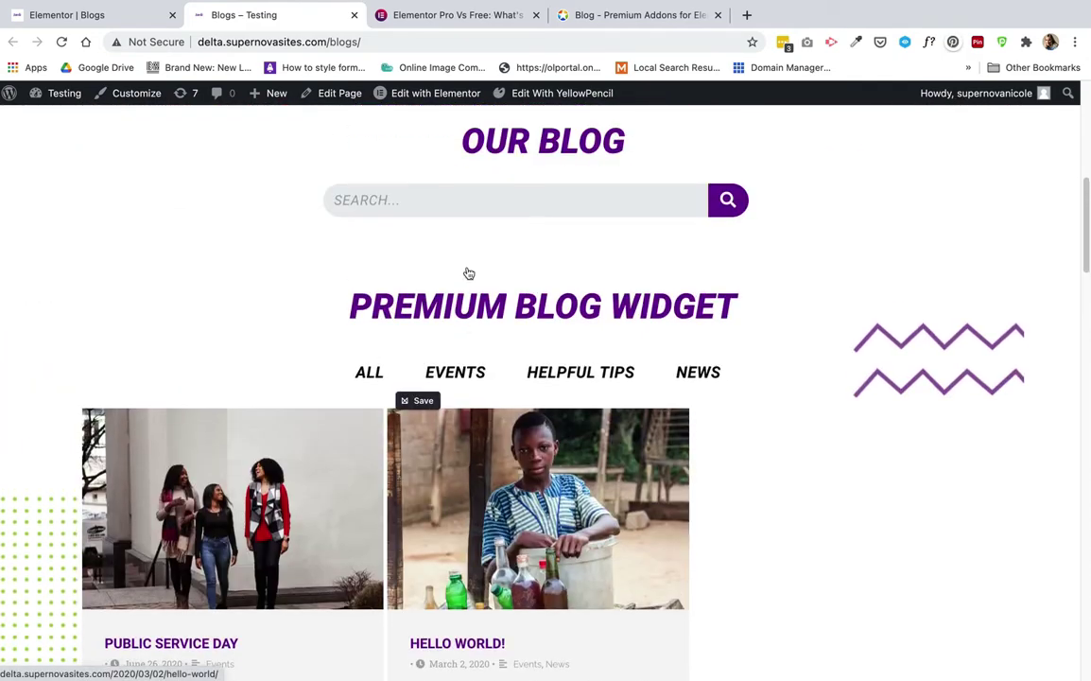
{"action": "scroll", "coordinate": [466, 272], "scroll_direction": "up", "scroll_amount": 5}
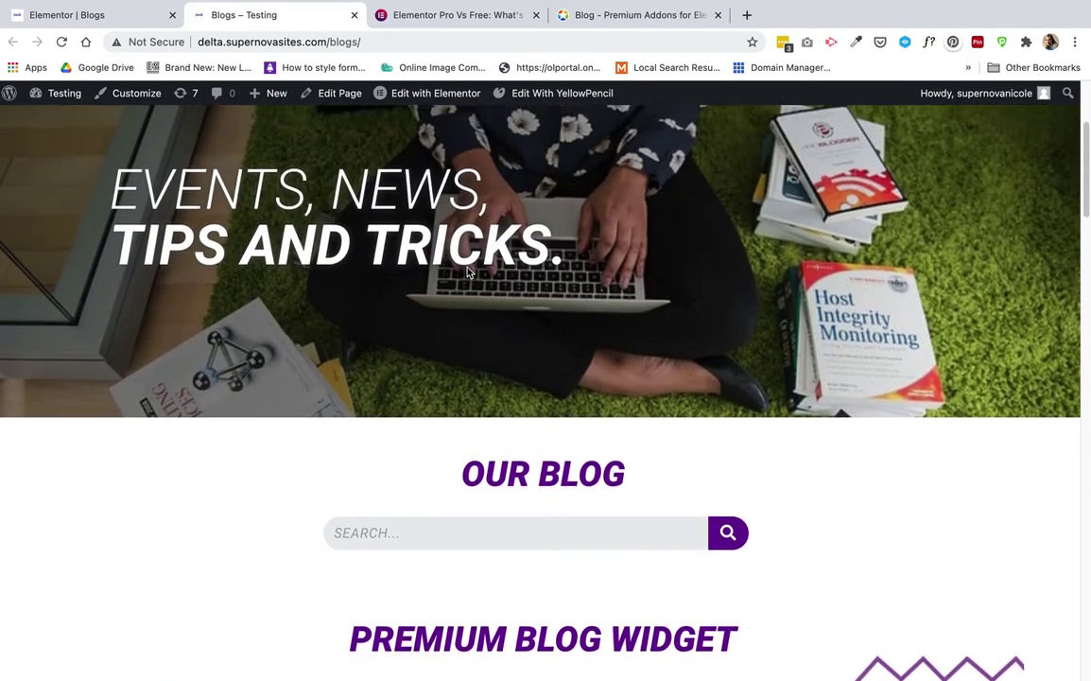
{"action": "scroll", "coordinate": [156, 158], "scroll_direction": "down", "scroll_amount": 5}
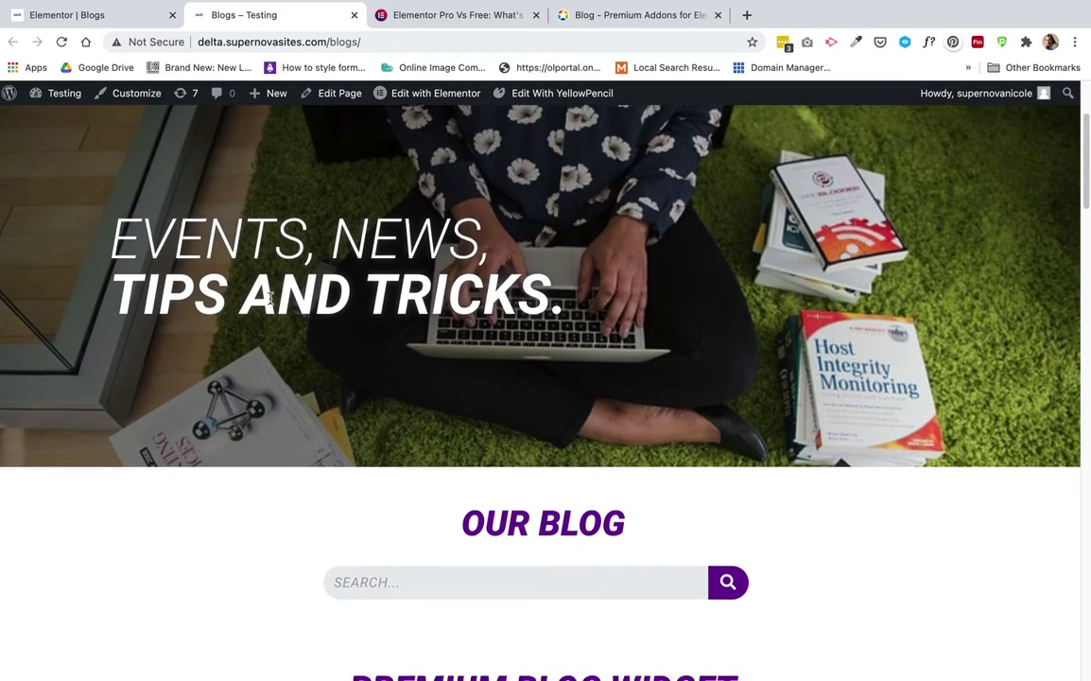
{"action": "left_click", "coordinate": [87, 21]}
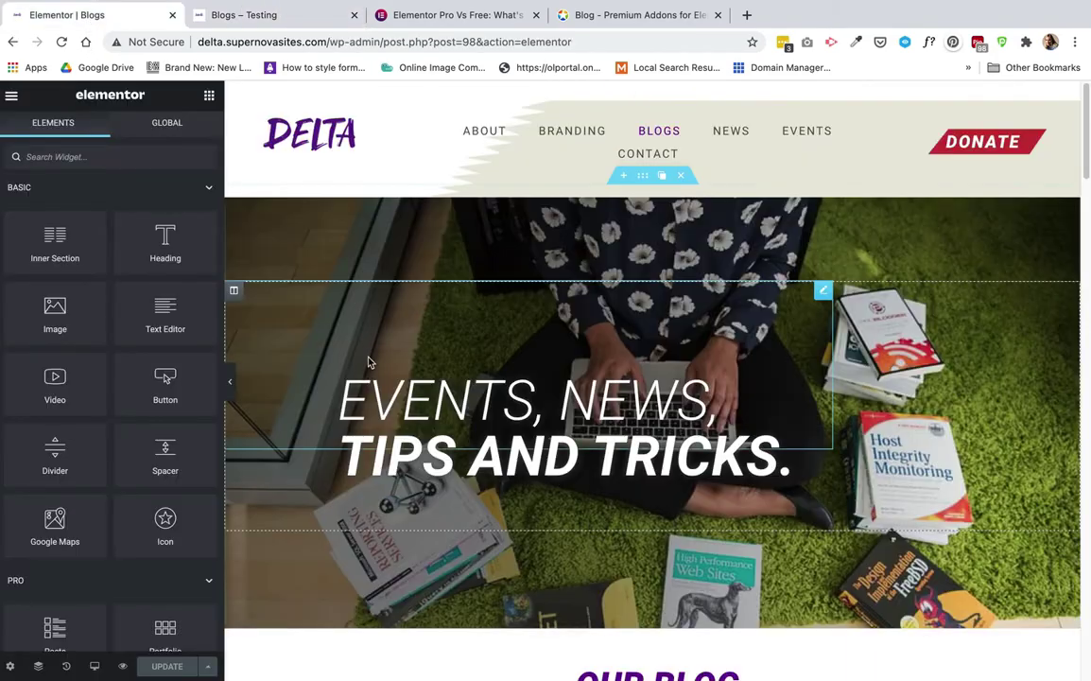
Step: Search the Elementor widget panel for 'post'
{"action": "scroll", "coordinate": [369, 362], "scroll_direction": "down", "scroll_amount": 10}
{"action": "scroll", "coordinate": [369, 363], "scroll_direction": "down", "scroll_amount": 10}
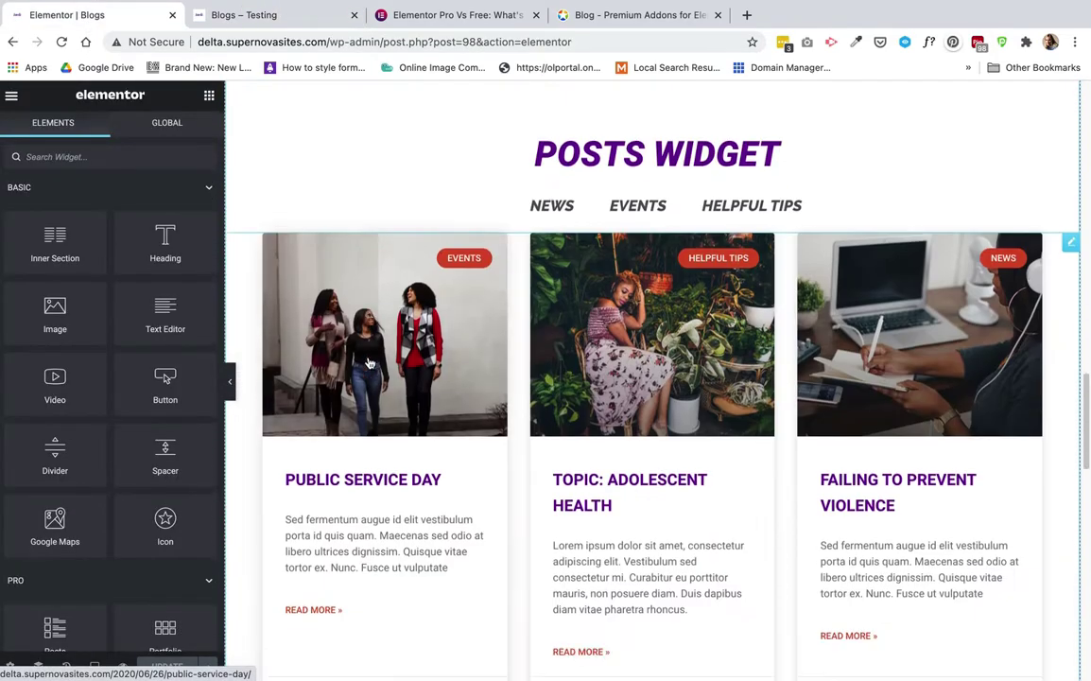
{"action": "scroll", "coordinate": [728, 245], "scroll_direction": "up", "scroll_amount": 1}
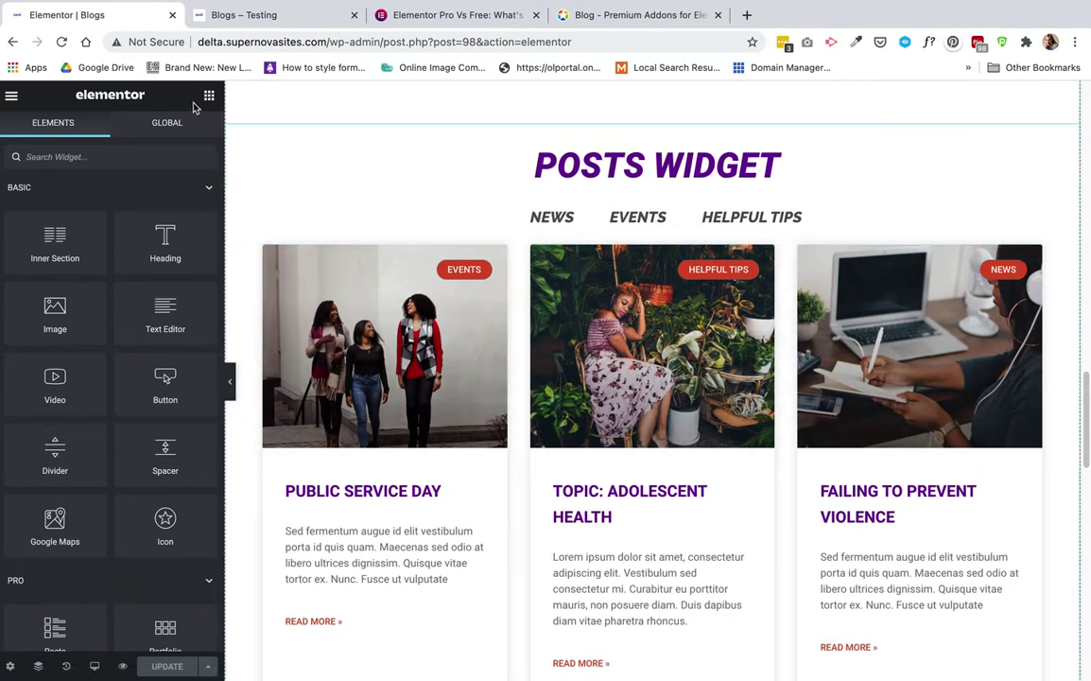
{"action": "left_click", "coordinate": [148, 153]}
{"action": "type", "text": "post"}
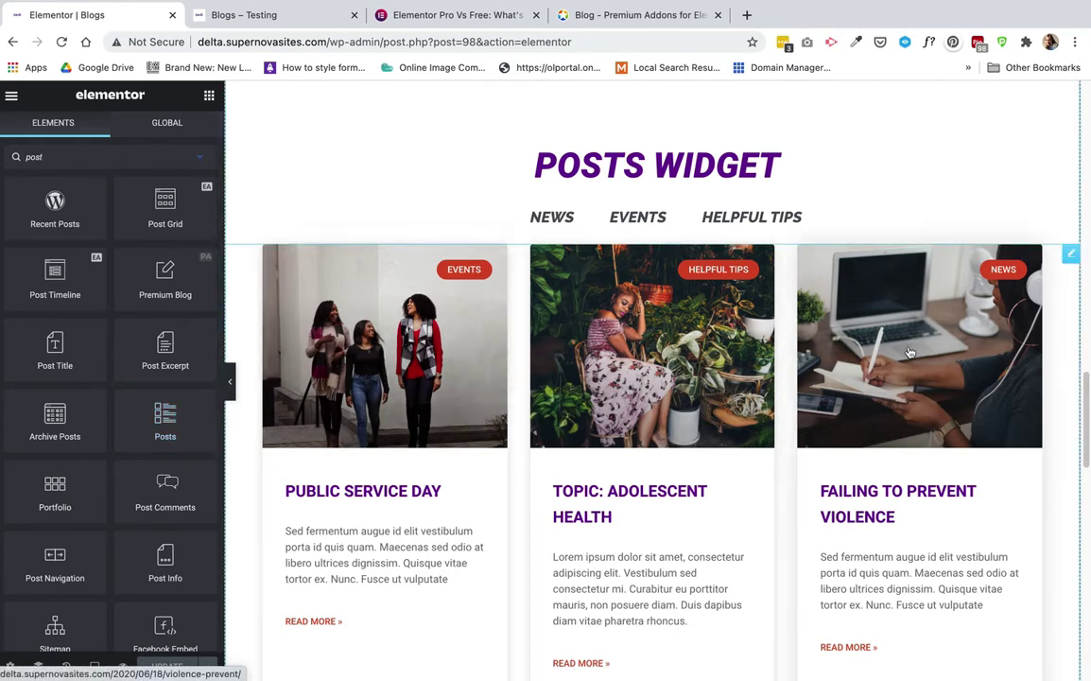
Step: Open the Posts widget's settings: Cards skin, 3 columns, 3 posts per page
{"action": "scroll", "coordinate": [725, 476], "scroll_direction": "down", "scroll_amount": 1}
{"action": "scroll", "coordinate": [662, 530], "scroll_direction": "down", "scroll_amount": 1}
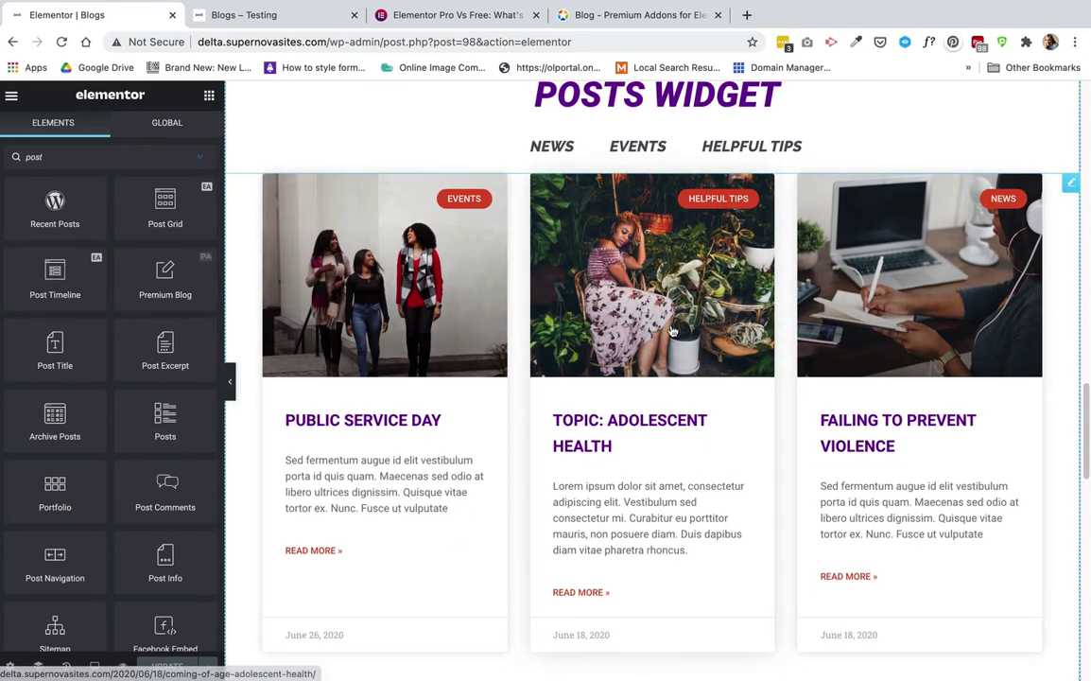
{"action": "scroll", "coordinate": [488, 283], "scroll_direction": "up", "scroll_amount": 1}
{"action": "scroll", "coordinate": [488, 283], "scroll_direction": "up", "scroll_amount": 1}
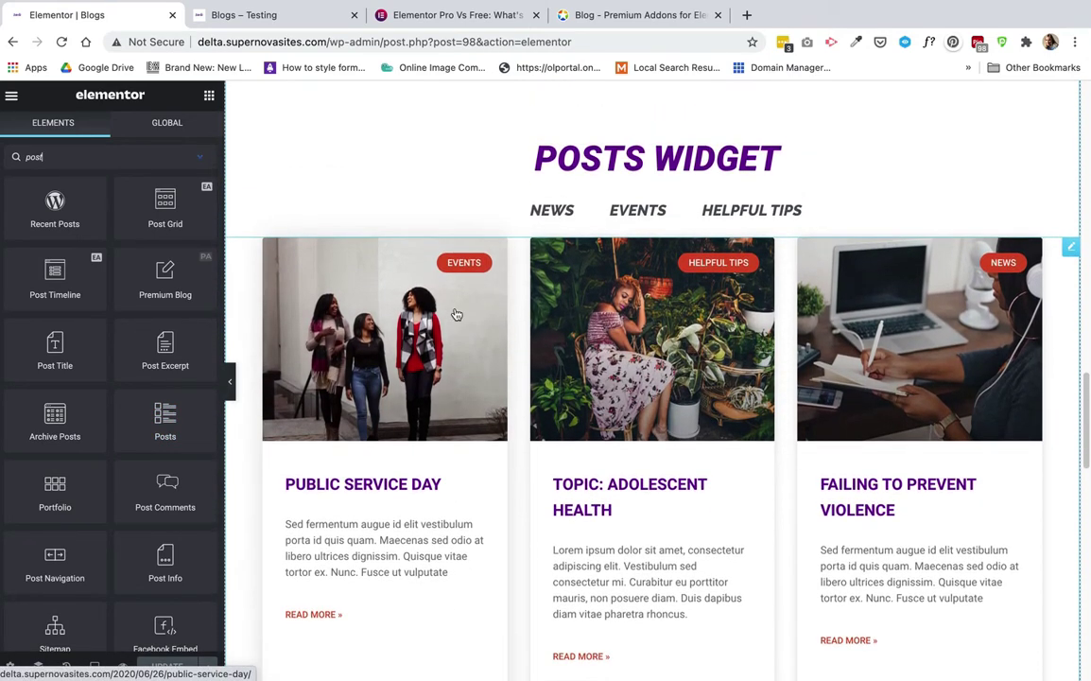
{"action": "left_click", "coordinate": [1071, 248]}
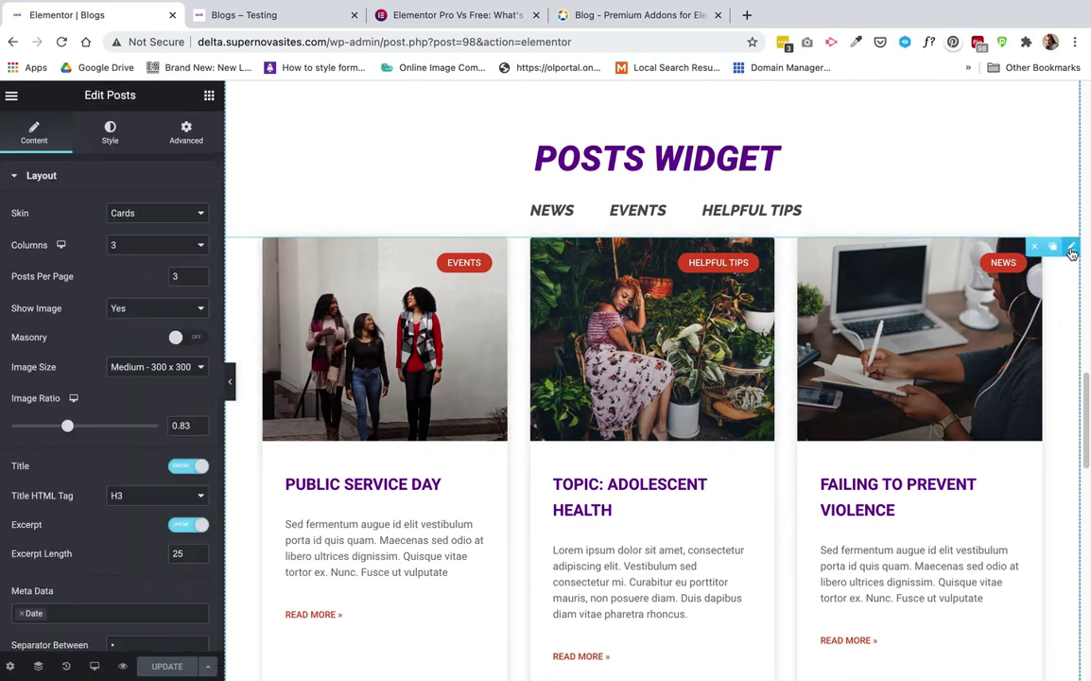
Step: Keep the Posts widget on the Cards skin and open the category list settings
{"action": "left_click", "coordinate": [163, 212]}
{"action": "left_click", "coordinate": [86, 216]}
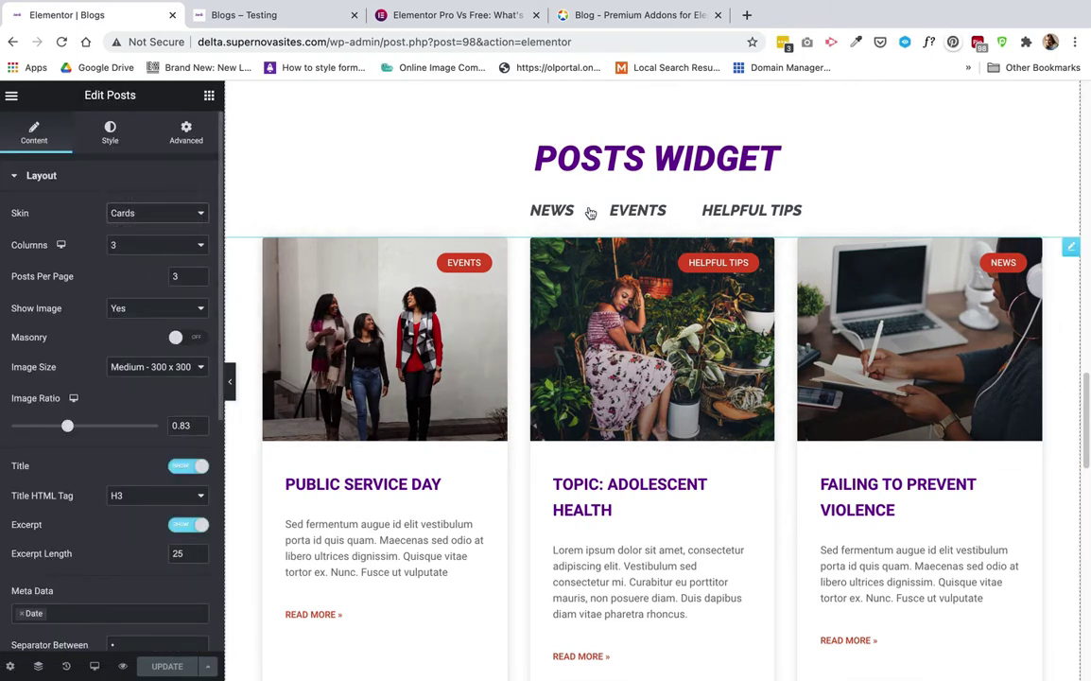
{"action": "left_click", "coordinate": [1073, 204]}
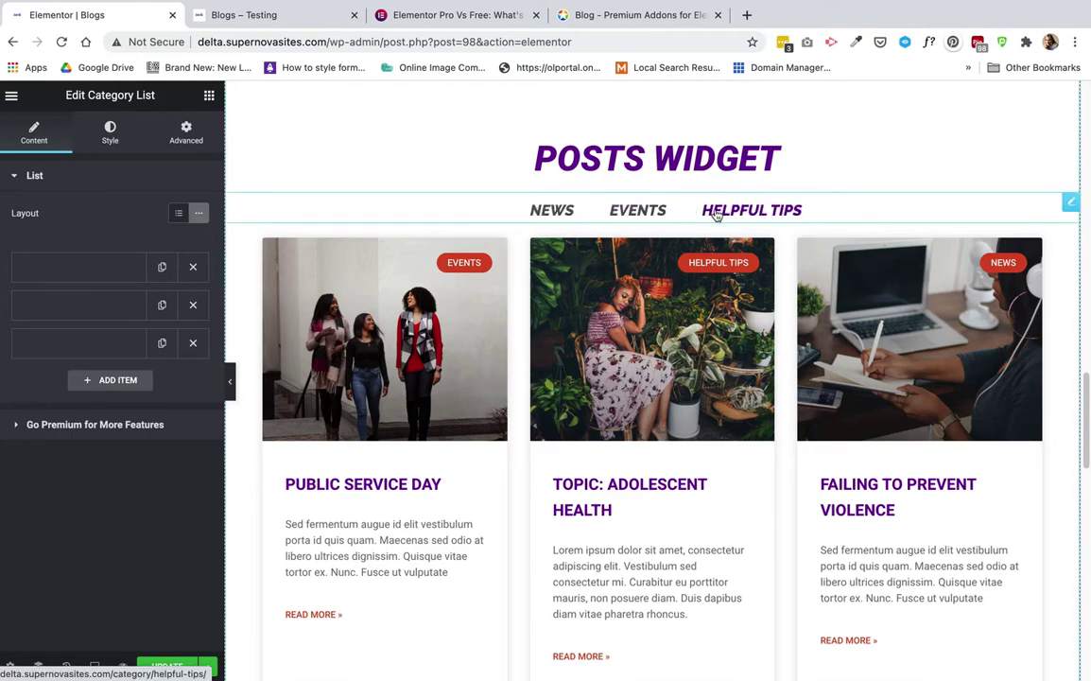
Step: On the live 'Blogs – Testing' page, open the Events category from the Posts widget
{"action": "left_click", "coordinate": [300, 17]}
{"action": "scroll", "coordinate": [483, 389], "scroll_direction": "down", "scroll_amount": 10}
{"action": "scroll", "coordinate": [482, 389], "scroll_direction": "down", "scroll_amount": 7}
{"action": "left_click", "coordinate": [526, 438]}
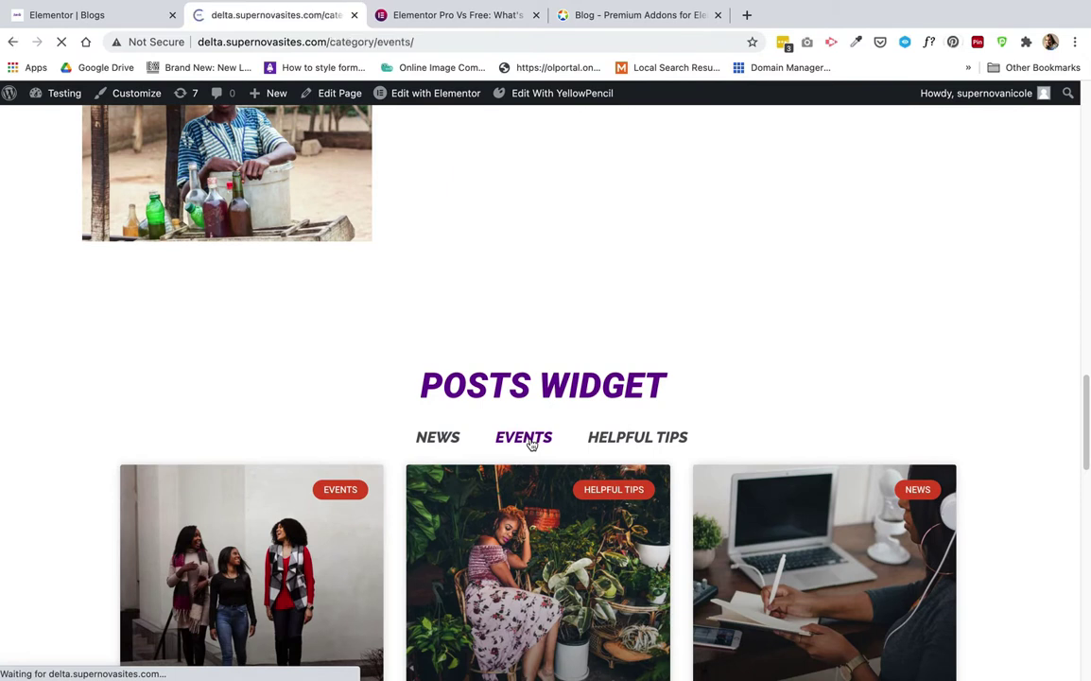
Step: Look over the Events category archive, then return to the 'Elementor | Blogs' editor
{"action": "scroll", "coordinate": [532, 444], "scroll_direction": "down", "scroll_amount": 3}
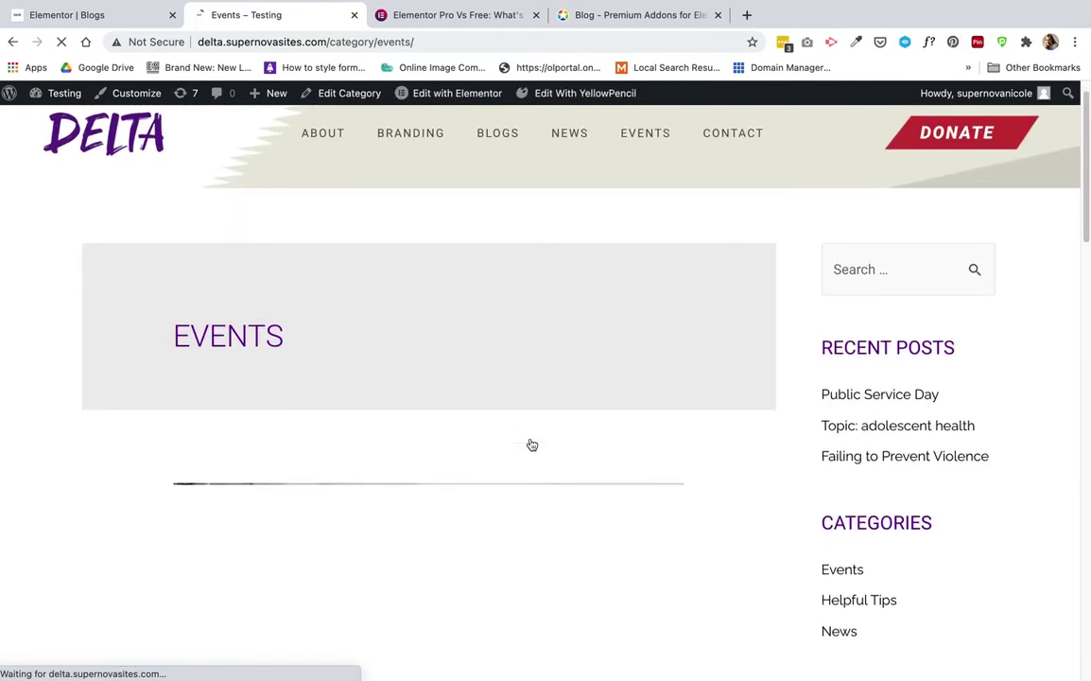
{"action": "scroll", "coordinate": [532, 444], "scroll_direction": "down", "scroll_amount": 5}
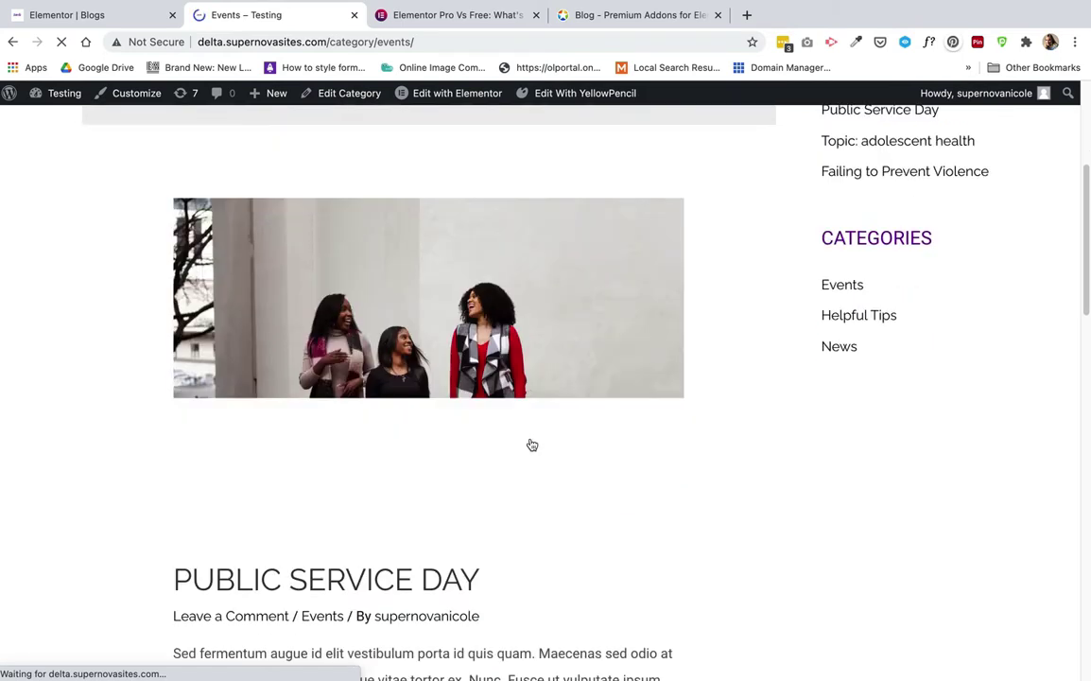
{"action": "left_click", "coordinate": [108, 16]}
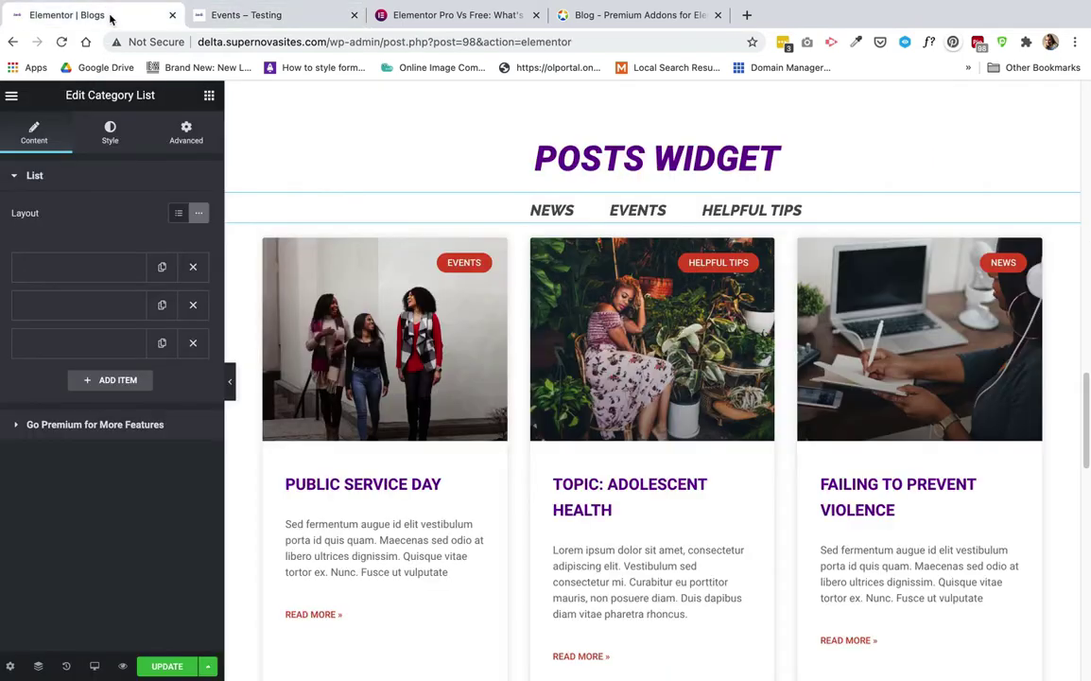
Step: Scroll back to the top in the editor and switch to the live 'Blogs – Testing' tab
{"action": "scroll", "coordinate": [592, 395], "scroll_direction": "up", "scroll_amount": 1}
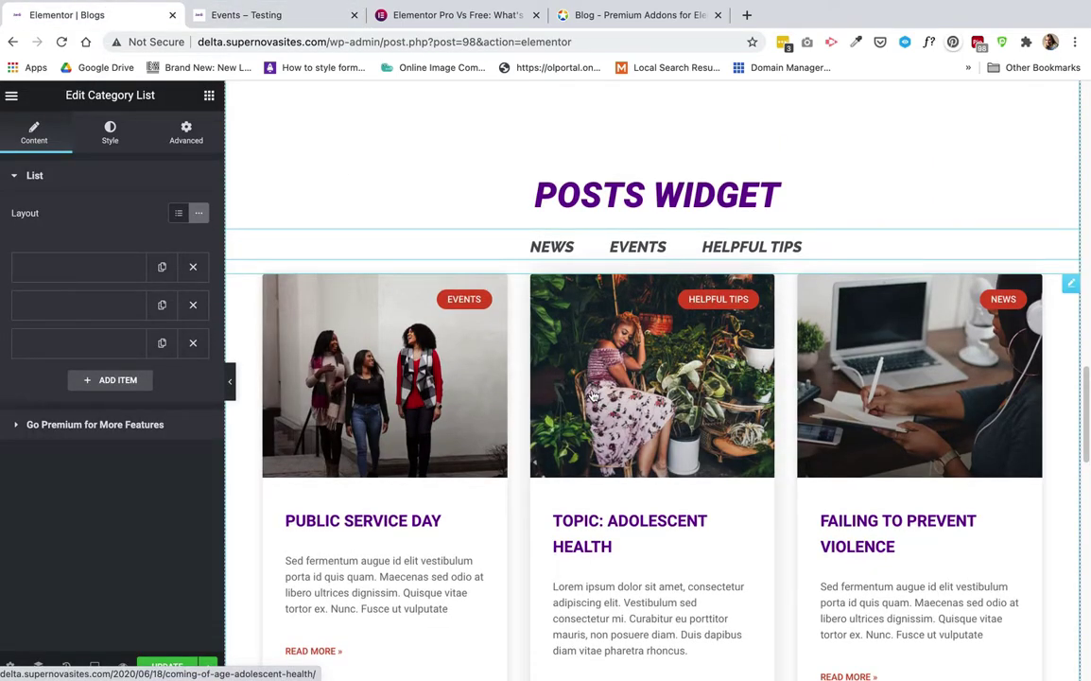
{"action": "scroll", "coordinate": [592, 395], "scroll_direction": "up", "scroll_amount": 3}
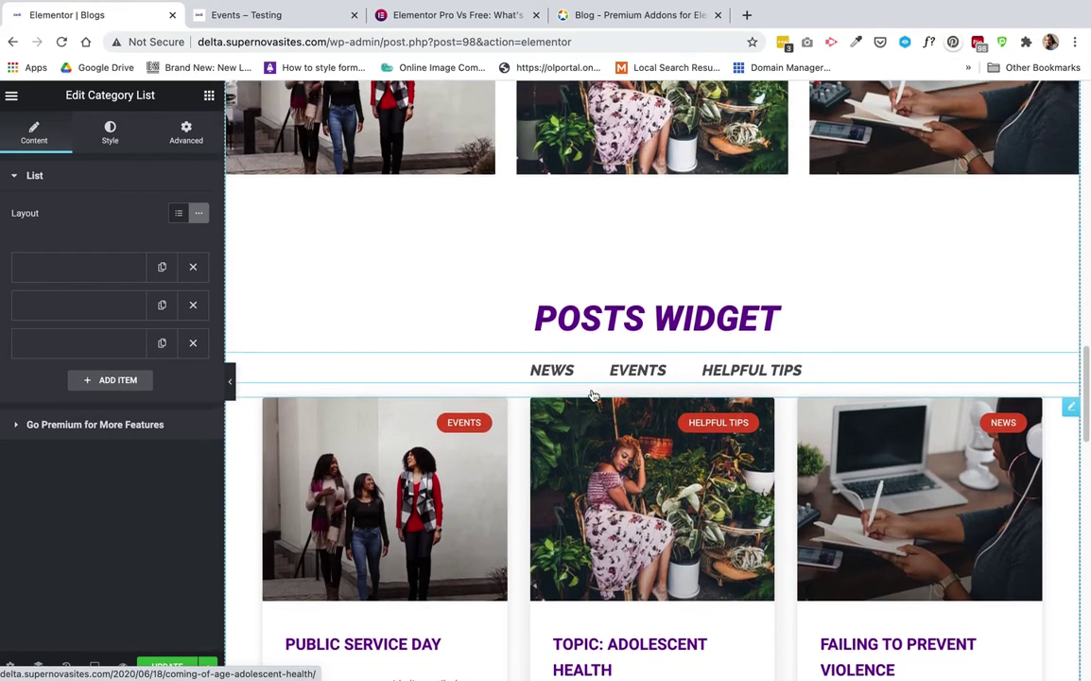
{"action": "scroll", "coordinate": [593, 395], "scroll_direction": "up", "scroll_amount": 3}
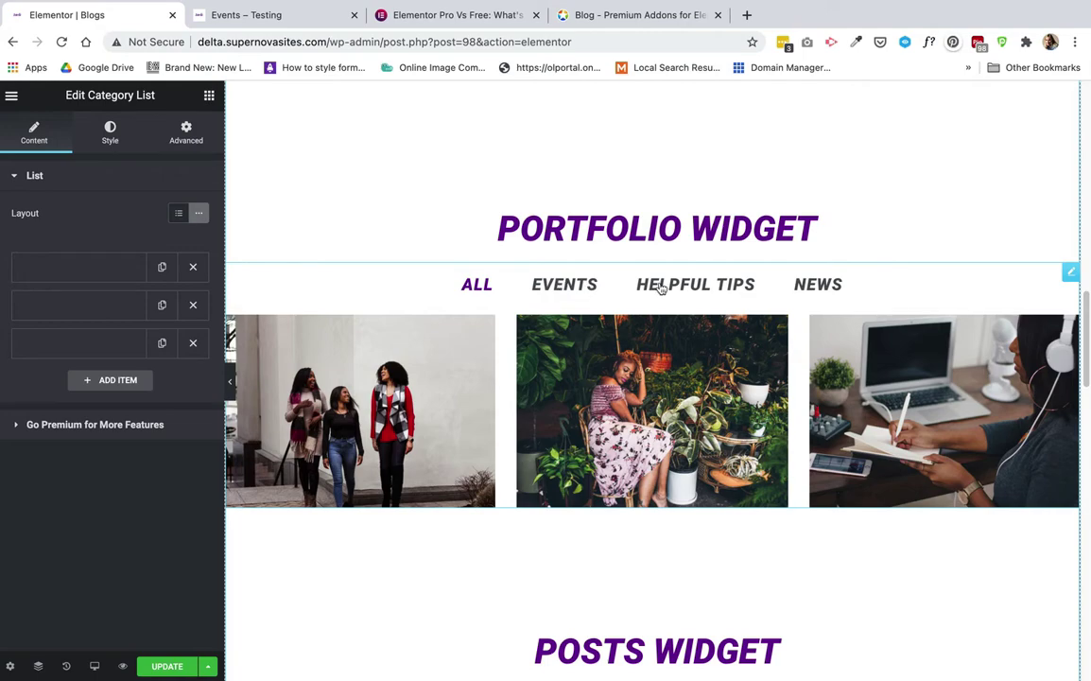
{"action": "key", "text": "ctrl+Tab"}
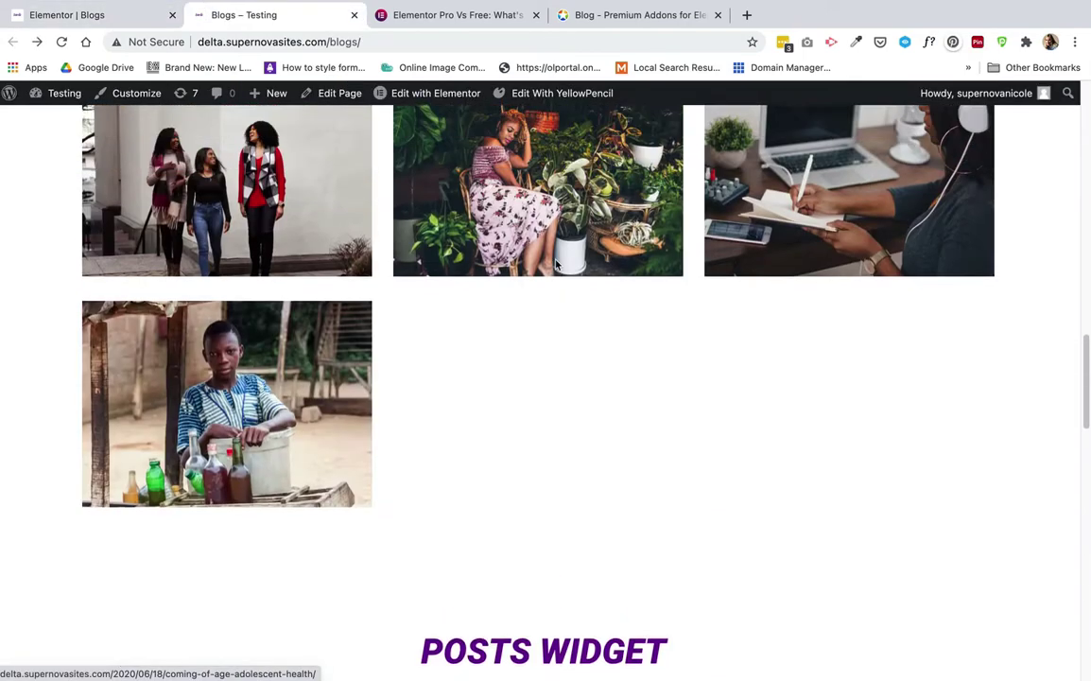
Step: Cycle the Portfolio filters through Events, Helpful Tips, News, All, Events, then return to Elementor
{"action": "scroll", "coordinate": [557, 266], "scroll_direction": "up", "scroll_amount": 2}
{"action": "left_click", "coordinate": [456, 272]}
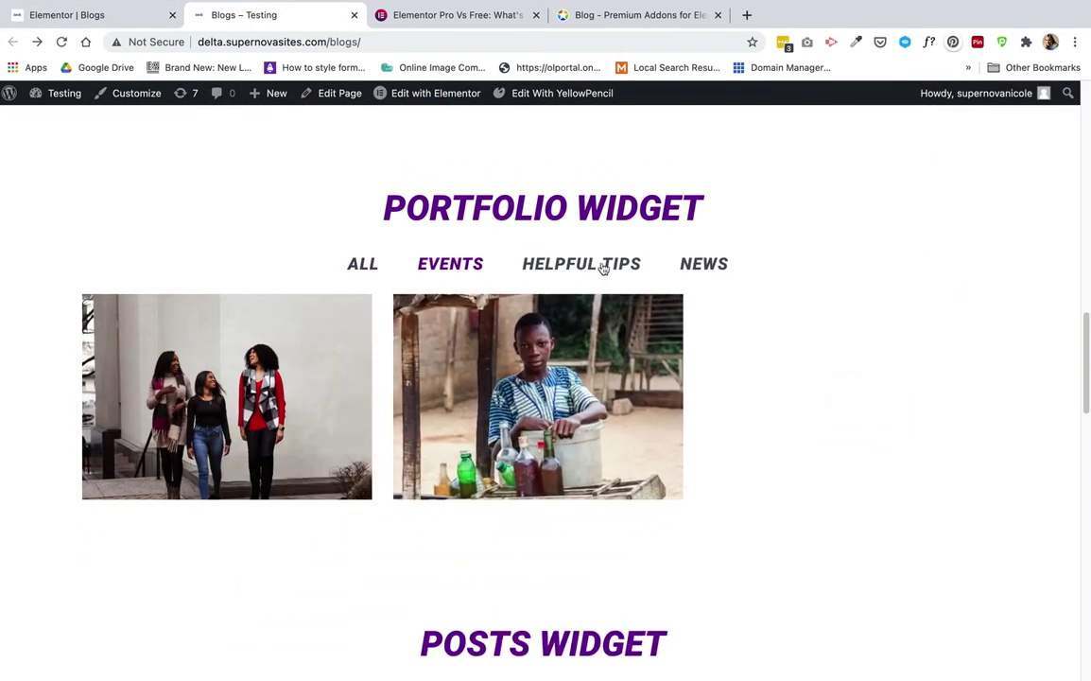
{"action": "left_click", "coordinate": [604, 267]}
{"action": "left_click", "coordinate": [699, 267]}
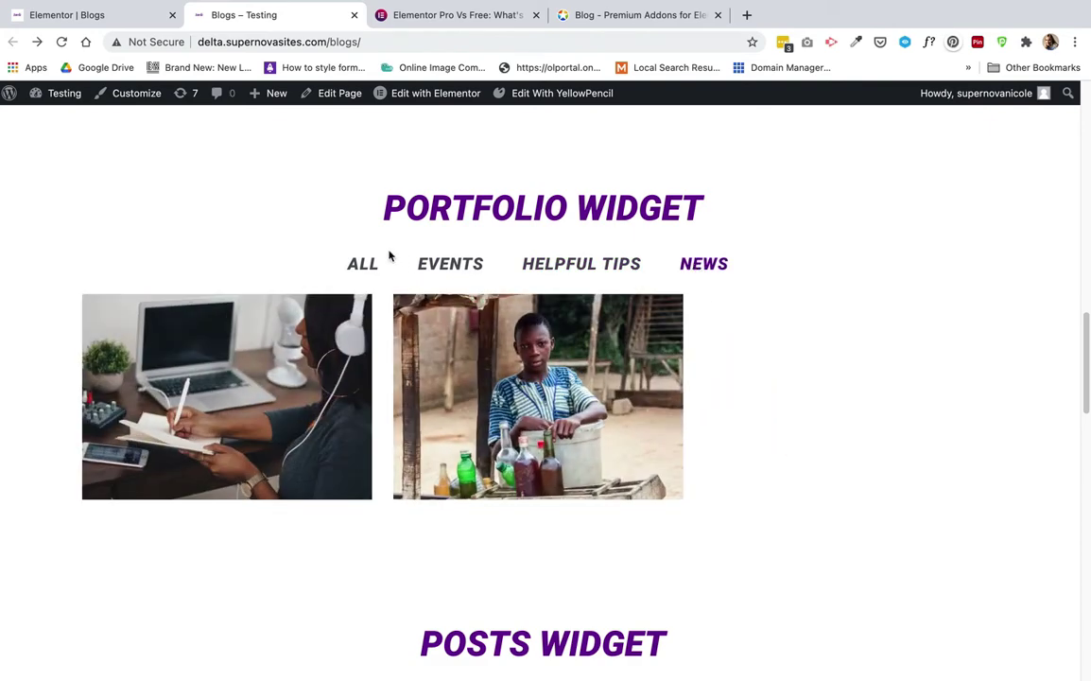
{"action": "left_click", "coordinate": [375, 271]}
{"action": "left_click", "coordinate": [437, 269]}
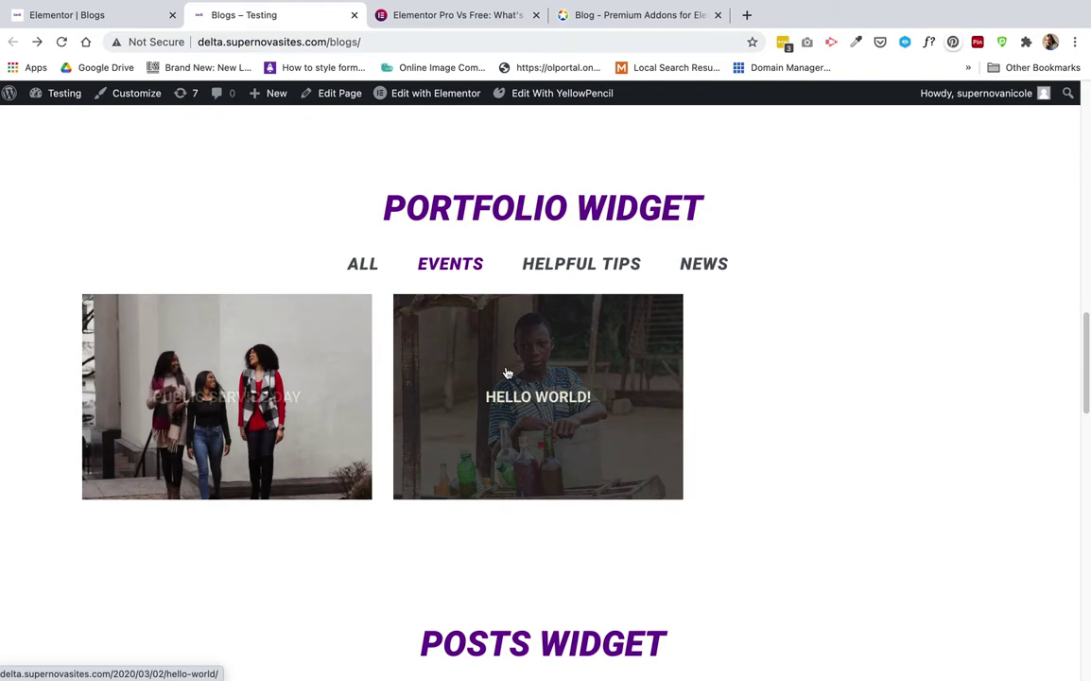
{"action": "mouse_move", "coordinate": [127, 27]}
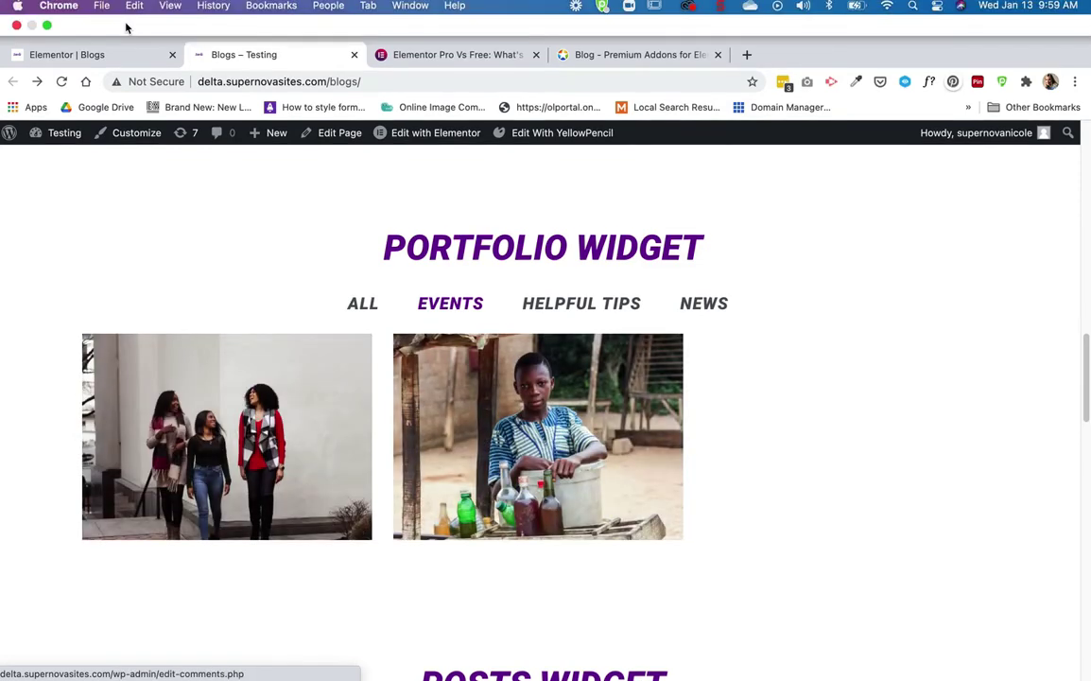
{"action": "left_click", "coordinate": [121, 57]}
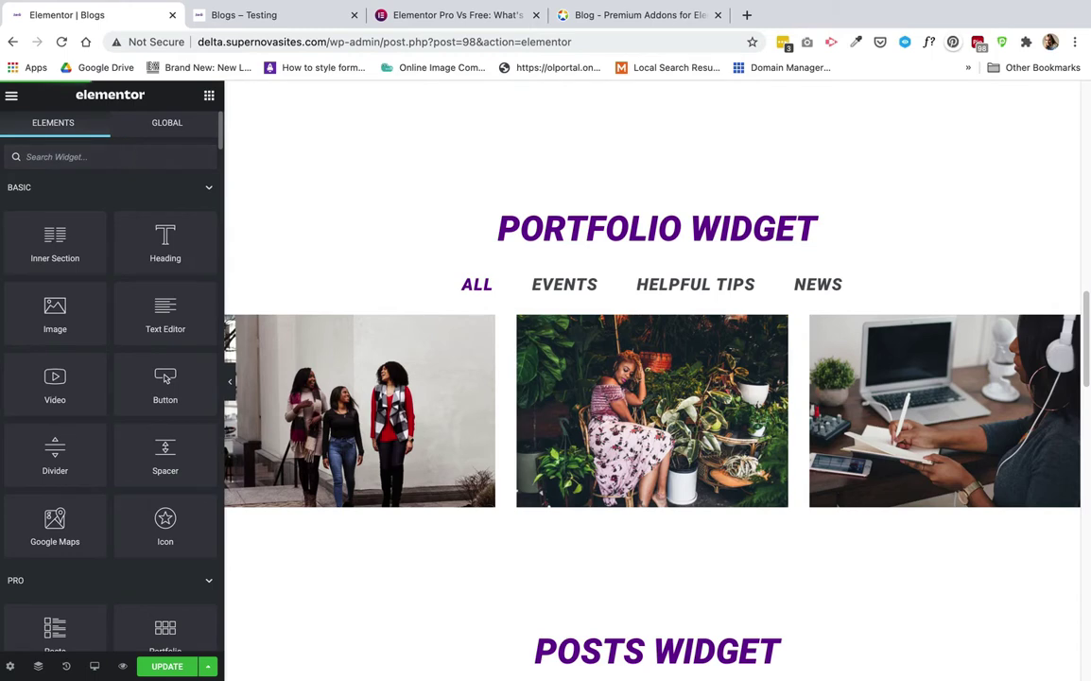
Step: Search widgets for 'portf', then recheck live Helpful Tips, News, All and Events filters
{"action": "type", "text": "portf"}
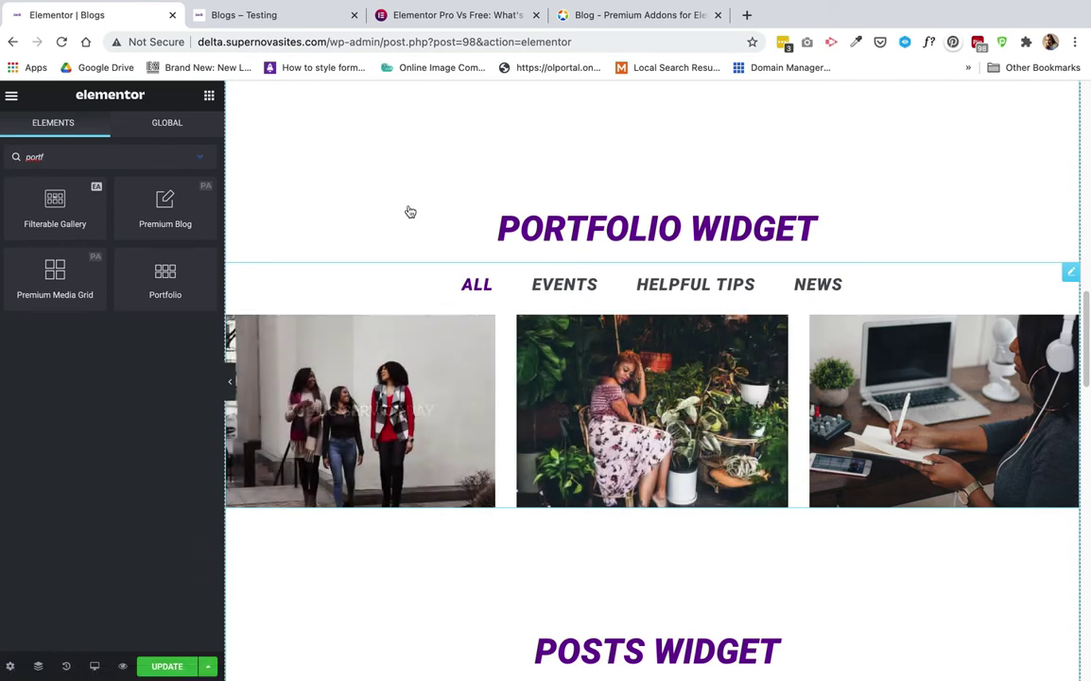
{"action": "key", "text": "ctrl+Tab"}
{"action": "scroll", "coordinate": [500, 348], "scroll_direction": "down", "scroll_amount": 2}
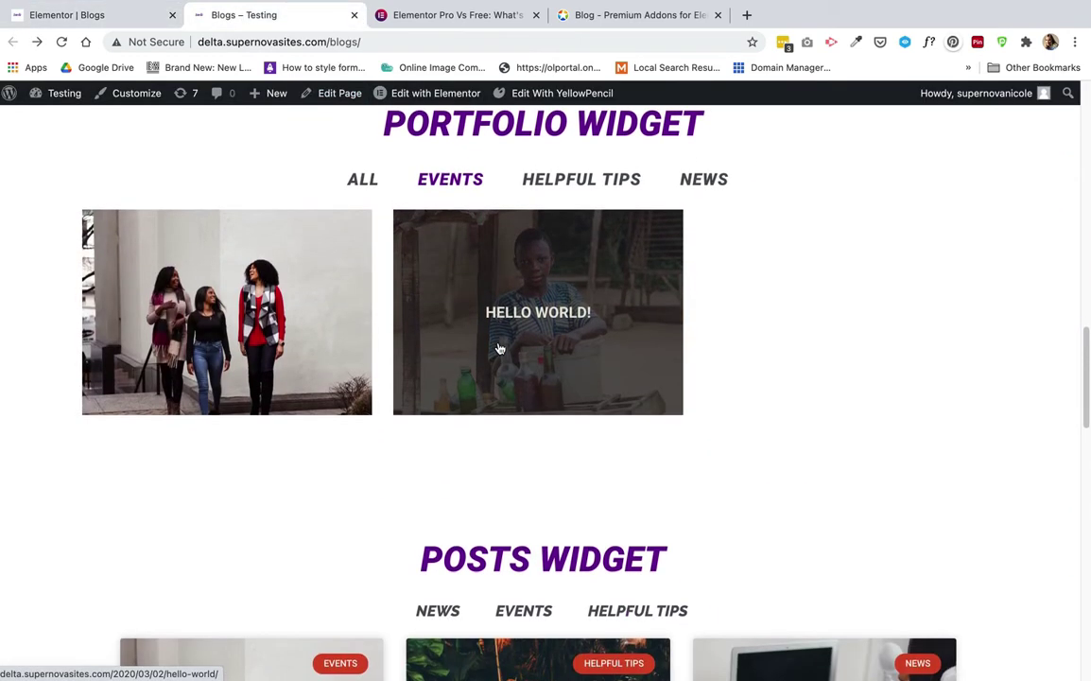
{"action": "scroll", "coordinate": [499, 348], "scroll_direction": "up", "scroll_amount": 1}
{"action": "left_click", "coordinate": [586, 235]}
{"action": "left_click", "coordinate": [710, 242]}
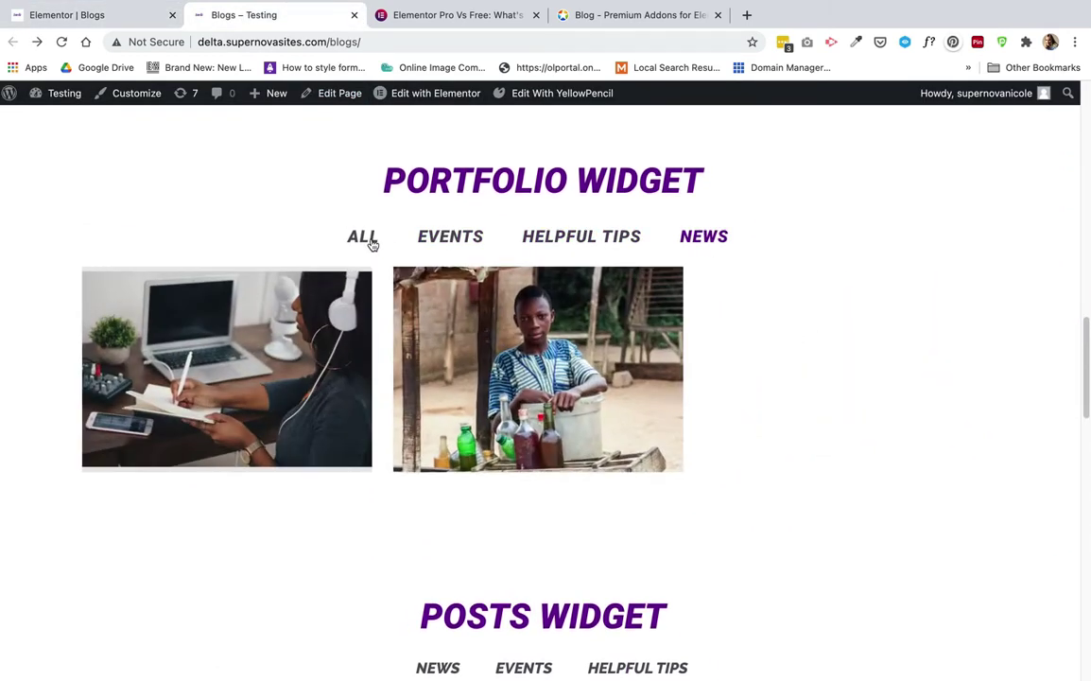
{"action": "left_click", "coordinate": [369, 242]}
{"action": "left_click", "coordinate": [451, 244]}
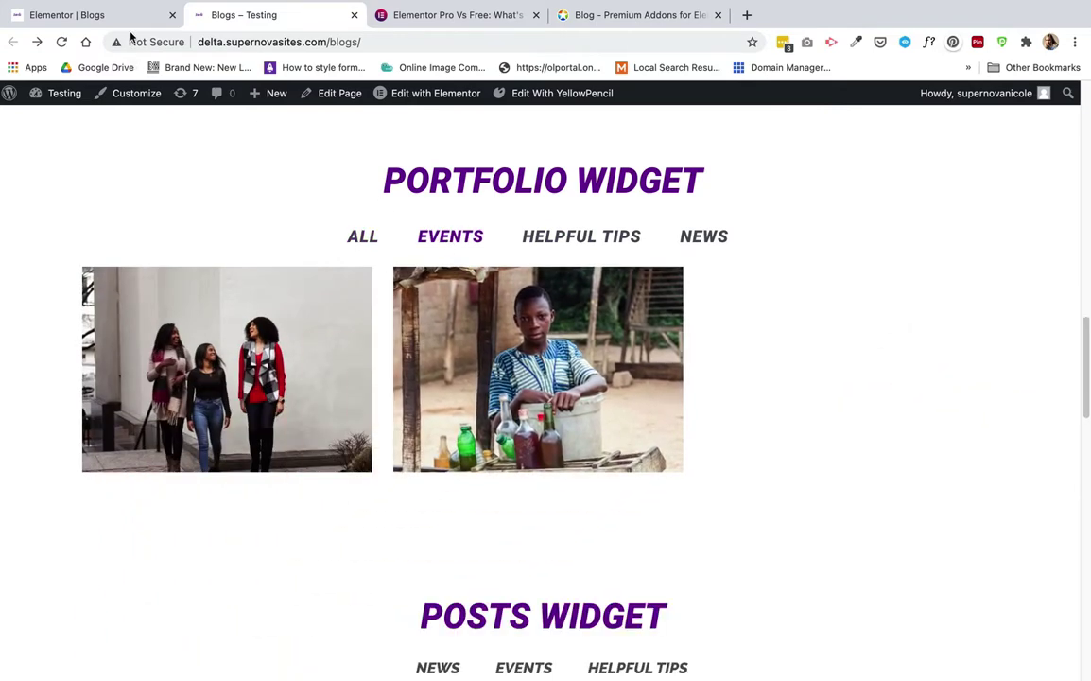
{"action": "key", "text": "ctrl+shift+Tab"}
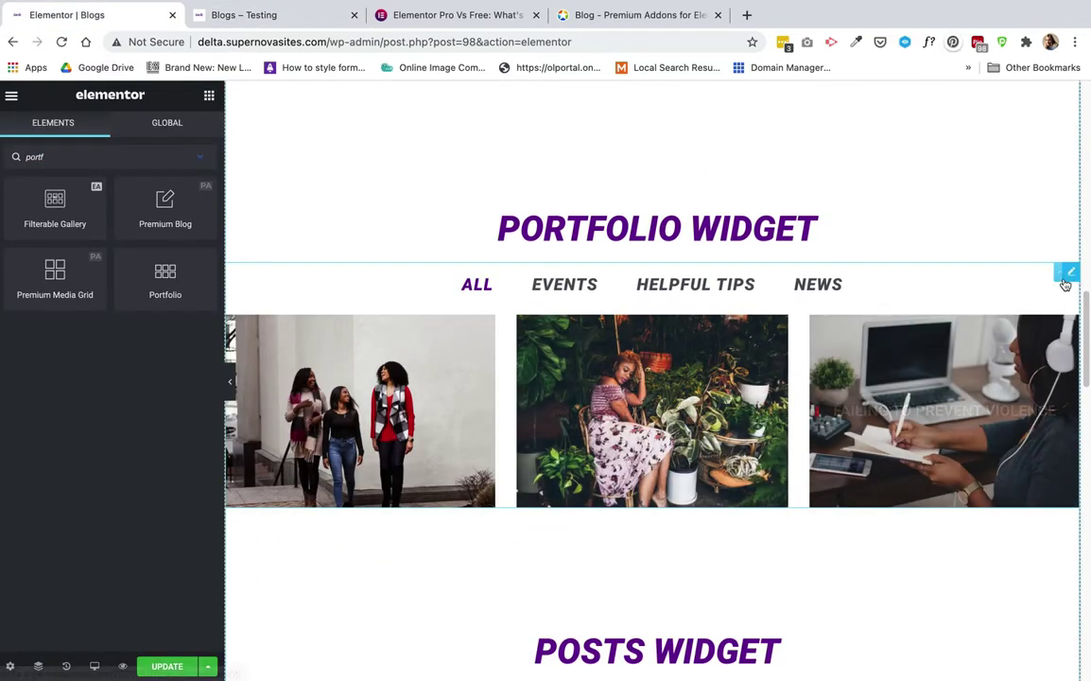
Step: Expand the Portfolio widget's Filter Bar (Taxonomy: Categories), then go to the live page
{"action": "left_click", "coordinate": [1066, 282]}
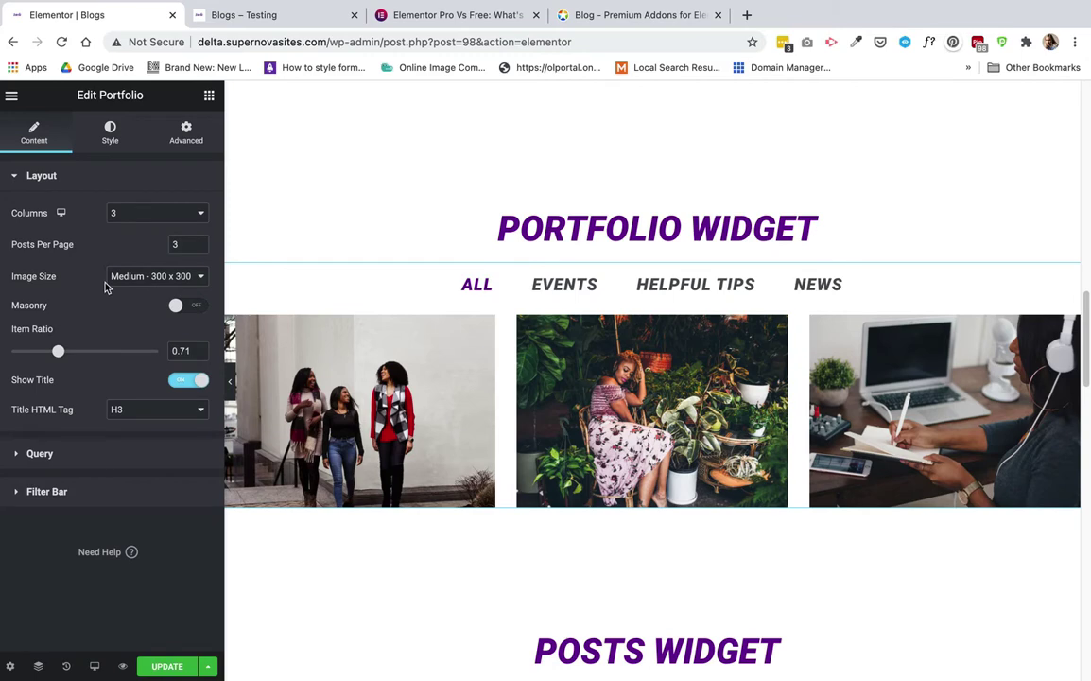
{"action": "left_click", "coordinate": [46, 493]}
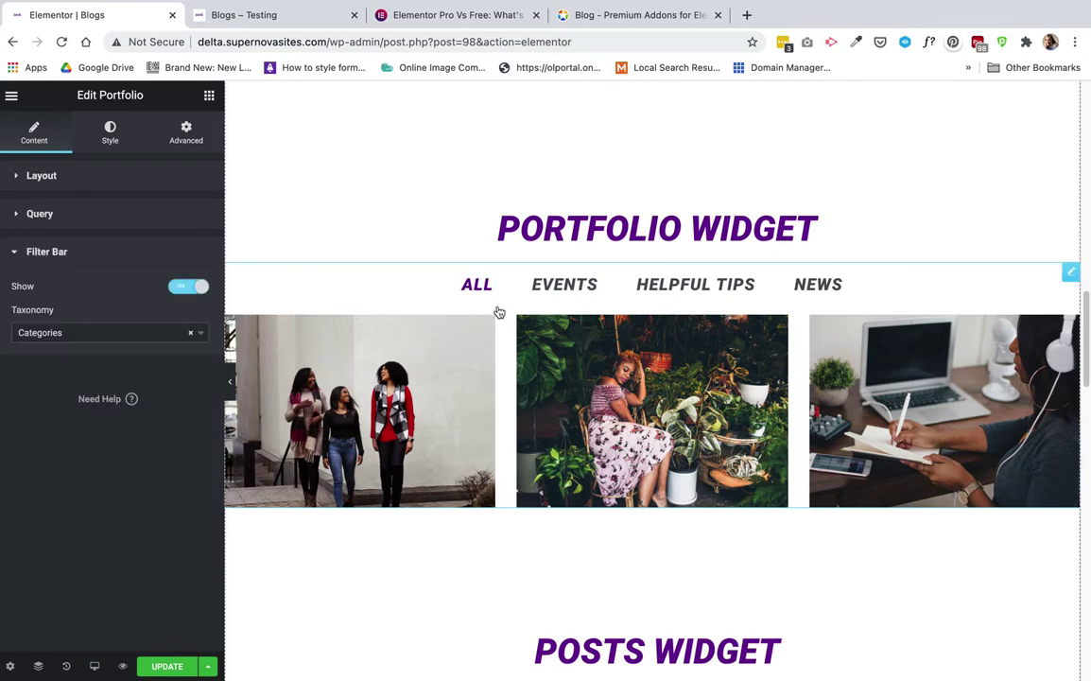
{"action": "left_click", "coordinate": [293, 21]}
{"action": "scroll", "coordinate": [344, 210], "scroll_direction": "up", "scroll_amount": 5}
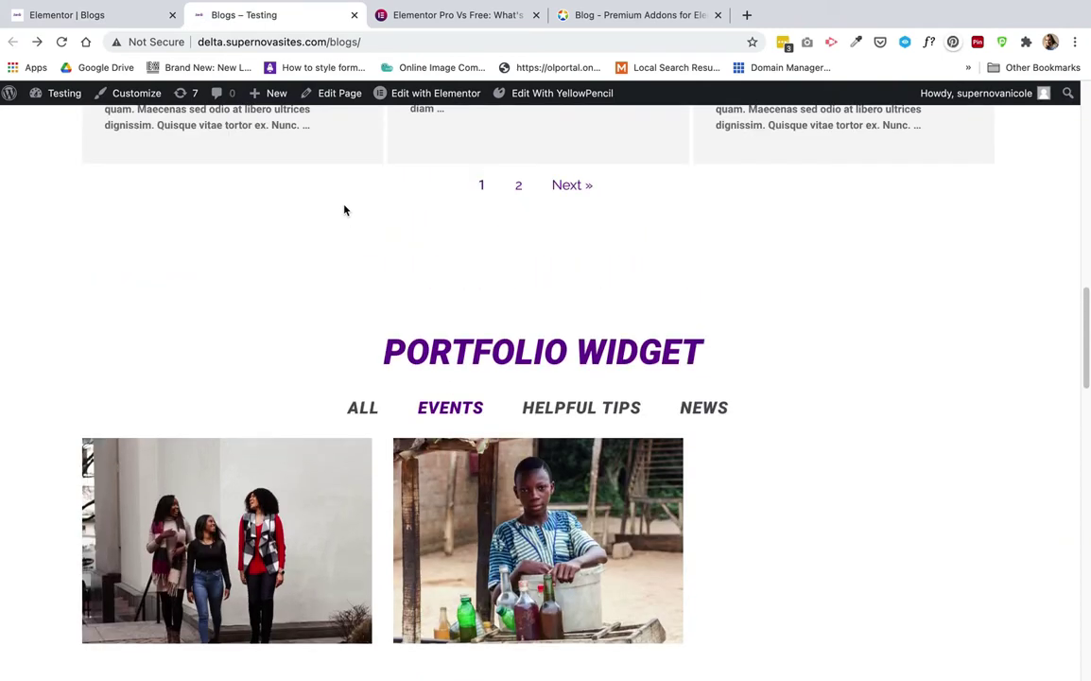
Step: Filter the Premium Blog cards to Events on the live page, then return to Elementor
{"action": "scroll", "coordinate": [344, 210], "scroll_direction": "up", "scroll_amount": 5}
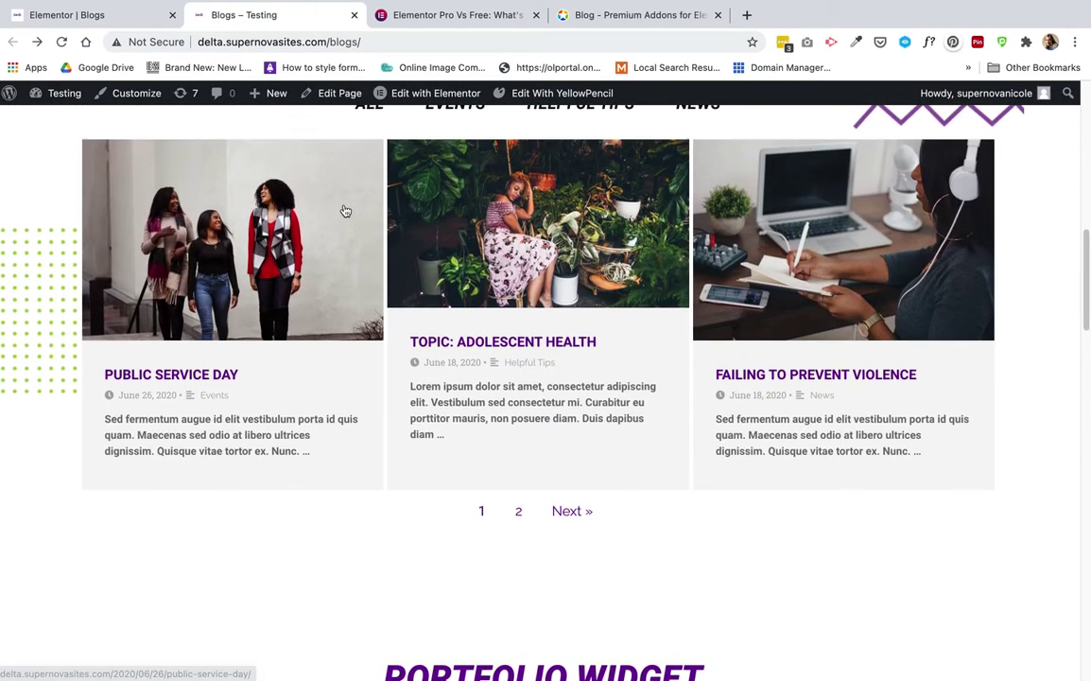
{"action": "scroll", "coordinate": [345, 210], "scroll_direction": "up", "scroll_amount": 1}
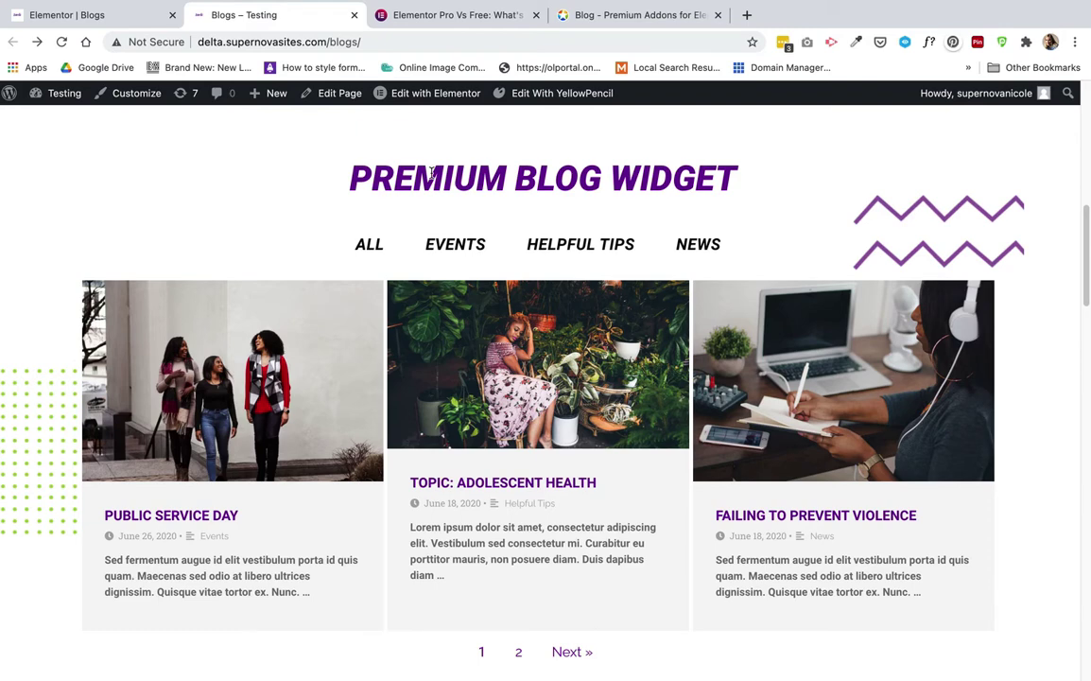
{"action": "scroll", "coordinate": [431, 173], "scroll_direction": "down", "scroll_amount": 1}
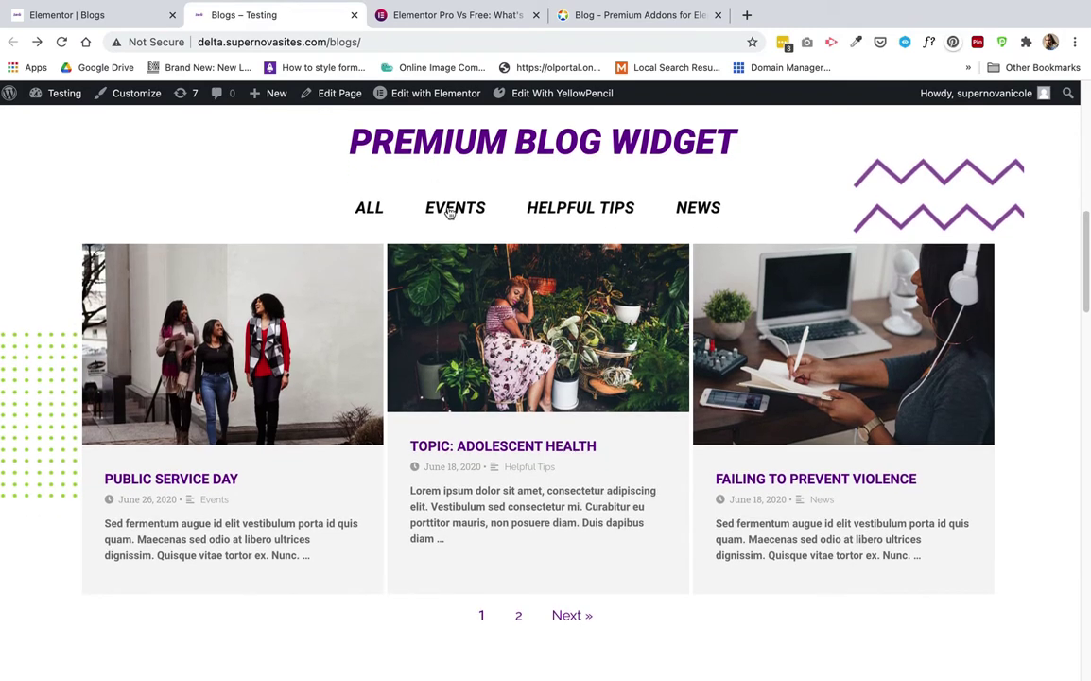
{"action": "left_click", "coordinate": [450, 209]}
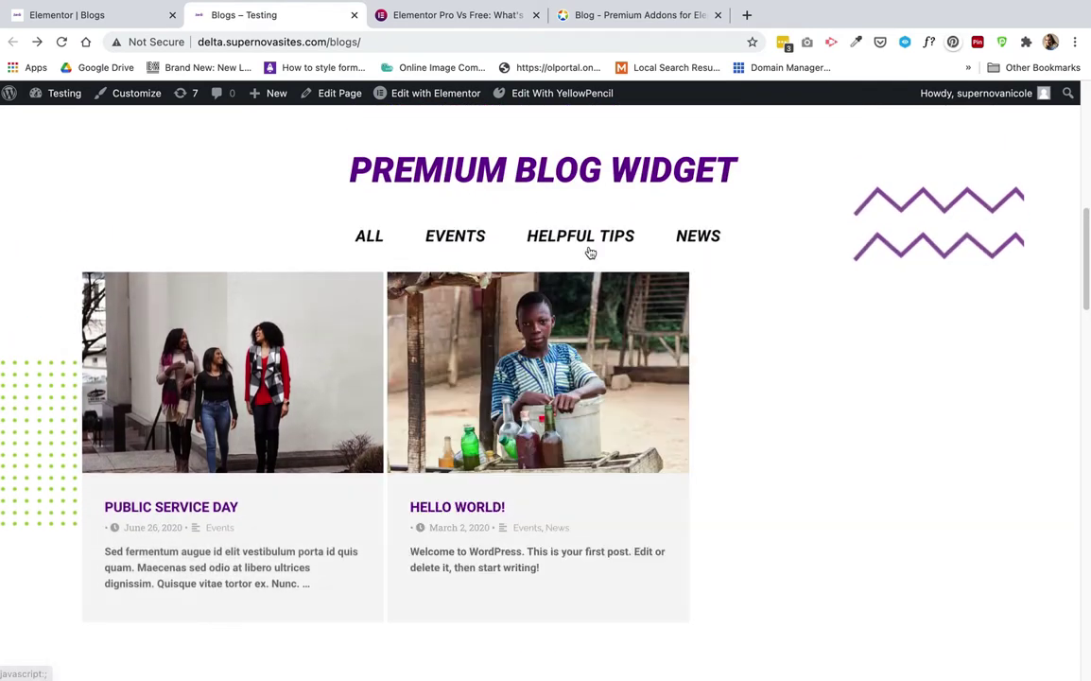
{"action": "scroll", "coordinate": [364, 246], "scroll_direction": "down", "scroll_amount": 4}
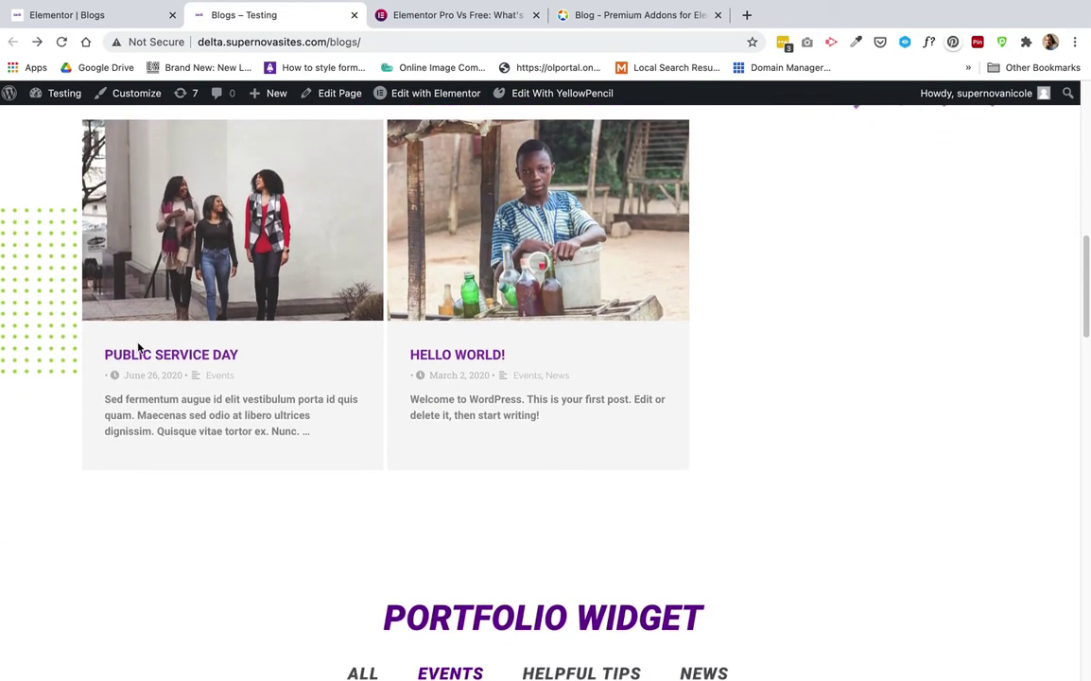
{"action": "scroll", "coordinate": [304, 311], "scroll_direction": "up", "scroll_amount": 1}
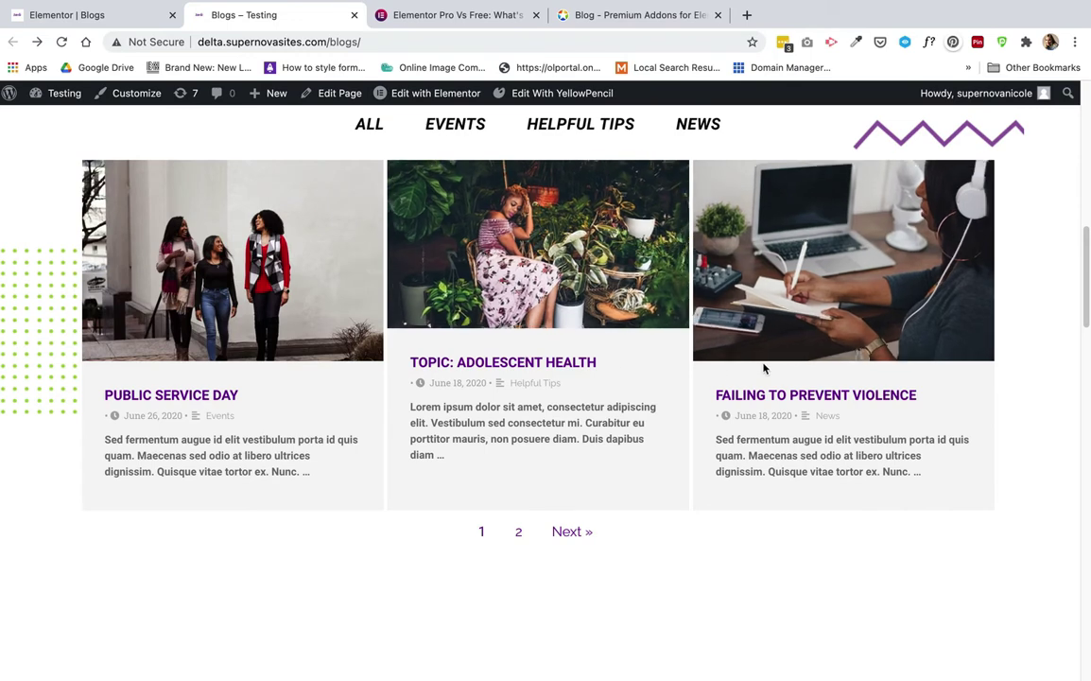
{"action": "scroll", "coordinate": [495, 292], "scroll_direction": "up", "scroll_amount": 1}
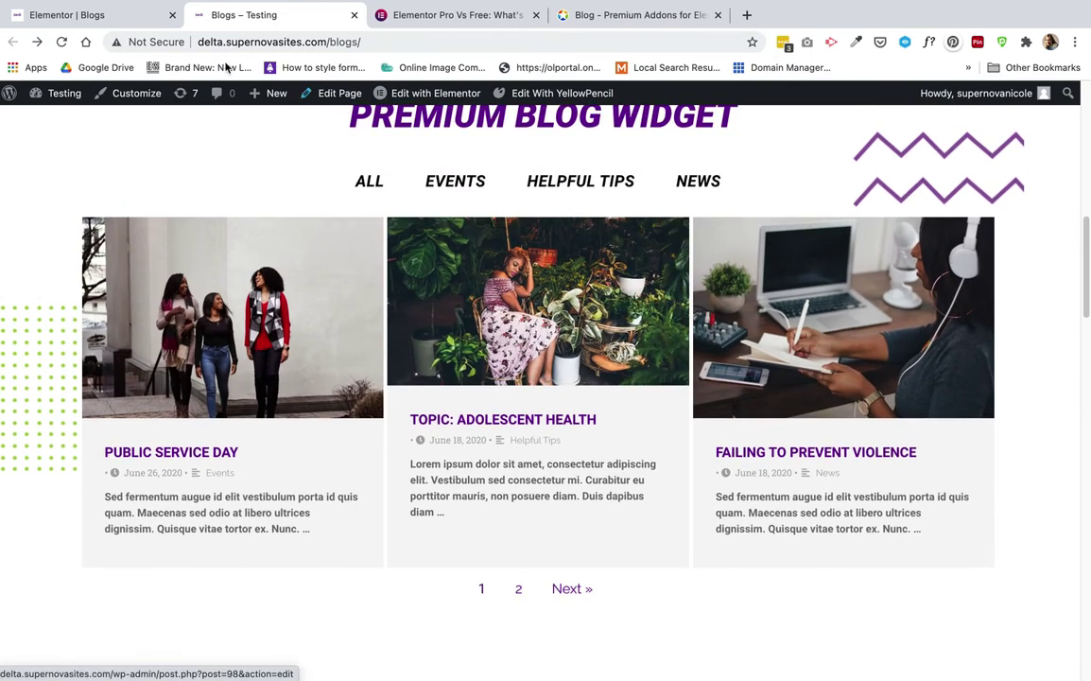
{"action": "scroll", "coordinate": [244, 228], "scroll_direction": "up", "scroll_amount": 1}
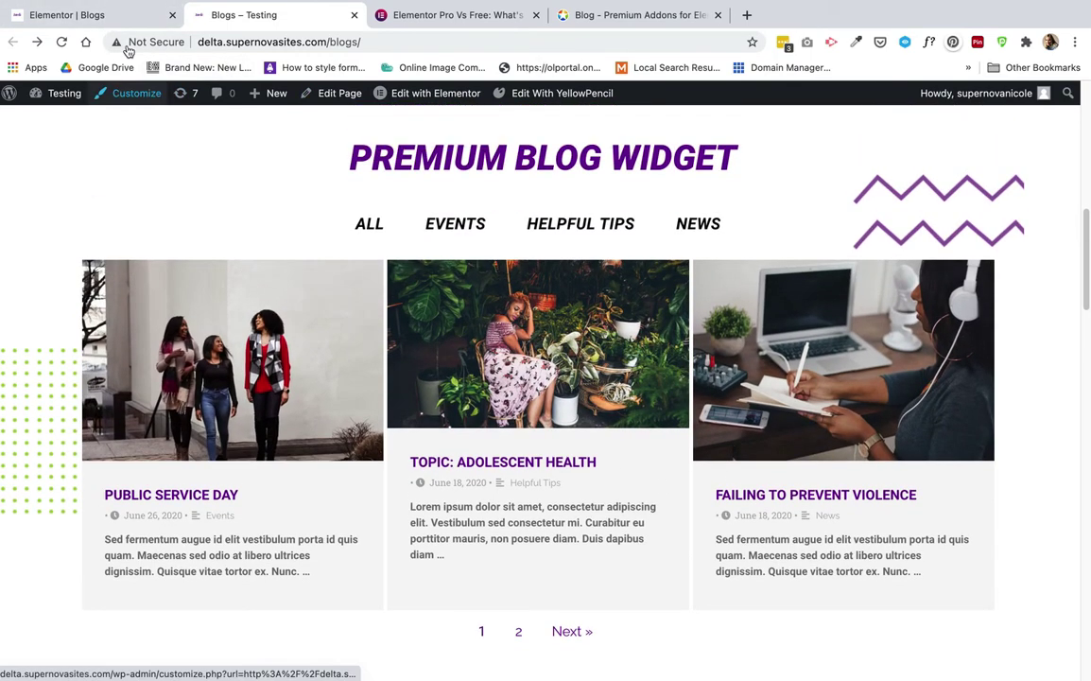
{"action": "left_click", "coordinate": [97, 14]}
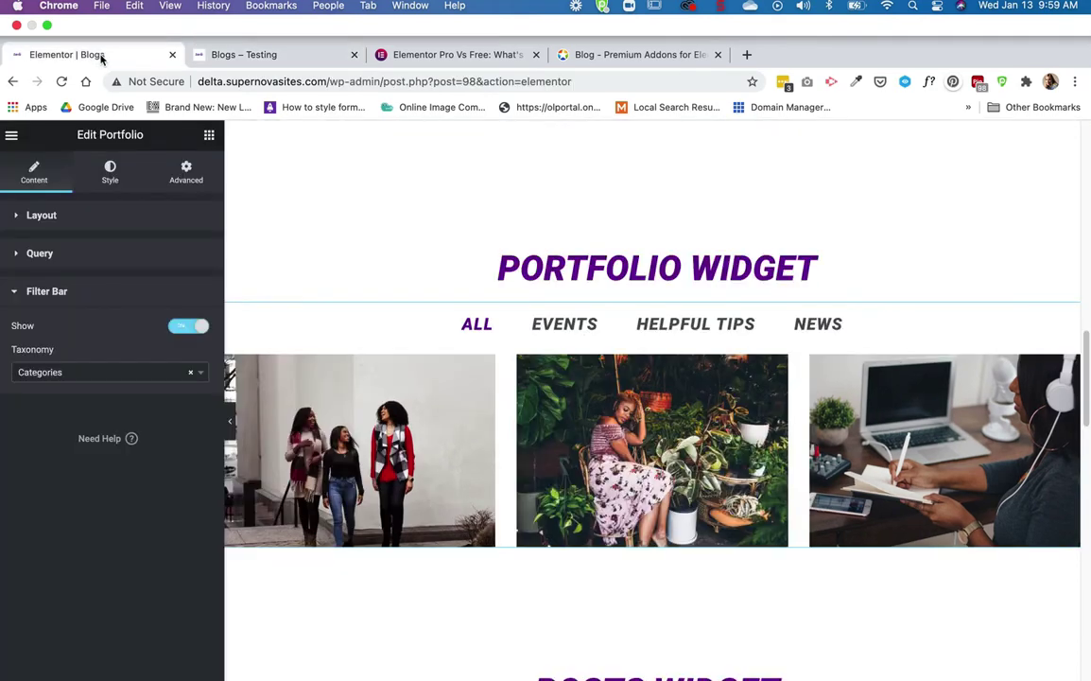
Step: Expand Premium Blog's Advanced Settings: Filter Tabs on, from Categories, first tab 'All'
{"action": "scroll", "coordinate": [586, 339], "scroll_direction": "up", "scroll_amount": 7}
{"action": "scroll", "coordinate": [584, 337], "scroll_direction": "down", "scroll_amount": 1}
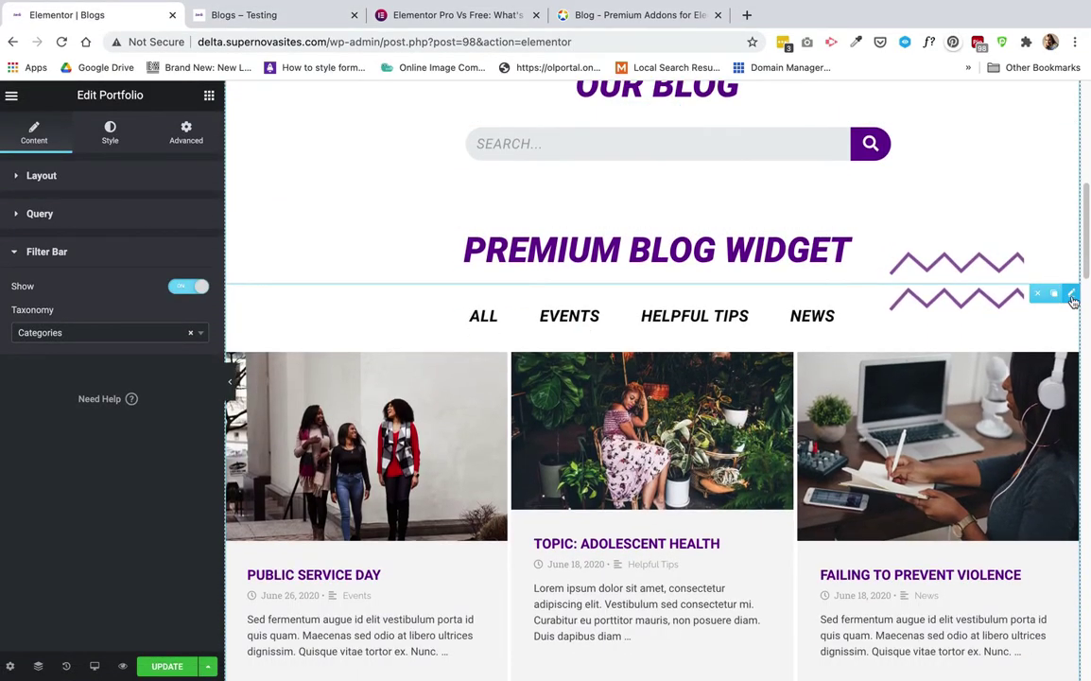
{"action": "left_click", "coordinate": [1071, 294]}
{"action": "scroll", "coordinate": [144, 378], "scroll_direction": "down", "scroll_amount": 5}
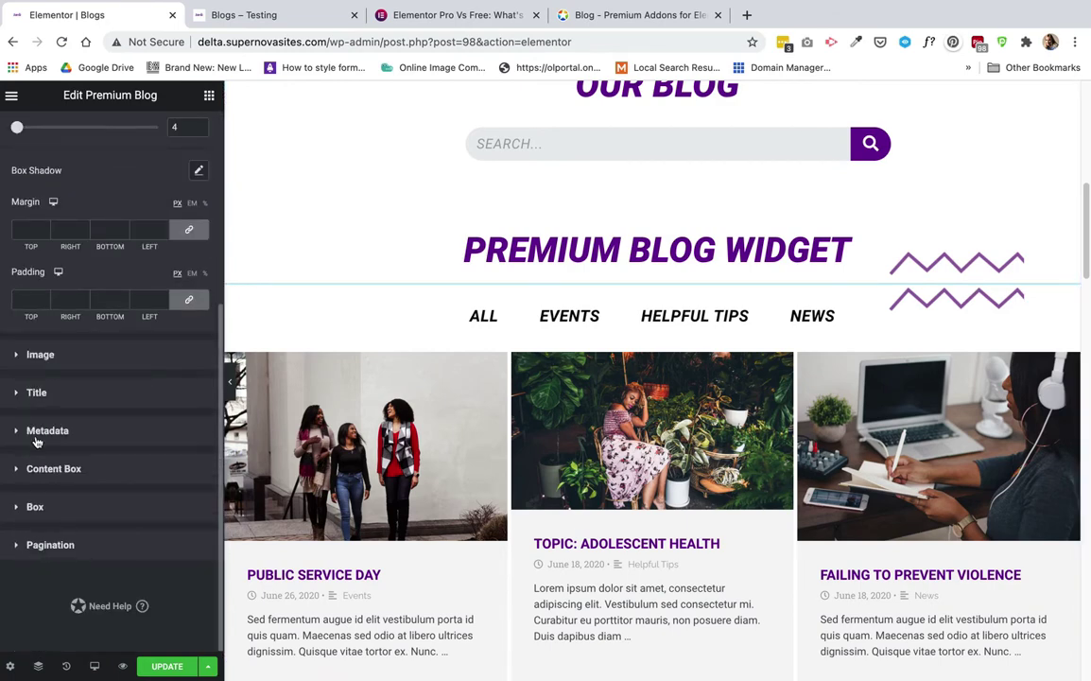
{"action": "scroll", "coordinate": [36, 441], "scroll_direction": "up", "scroll_amount": 5}
{"action": "left_click", "coordinate": [34, 133]}
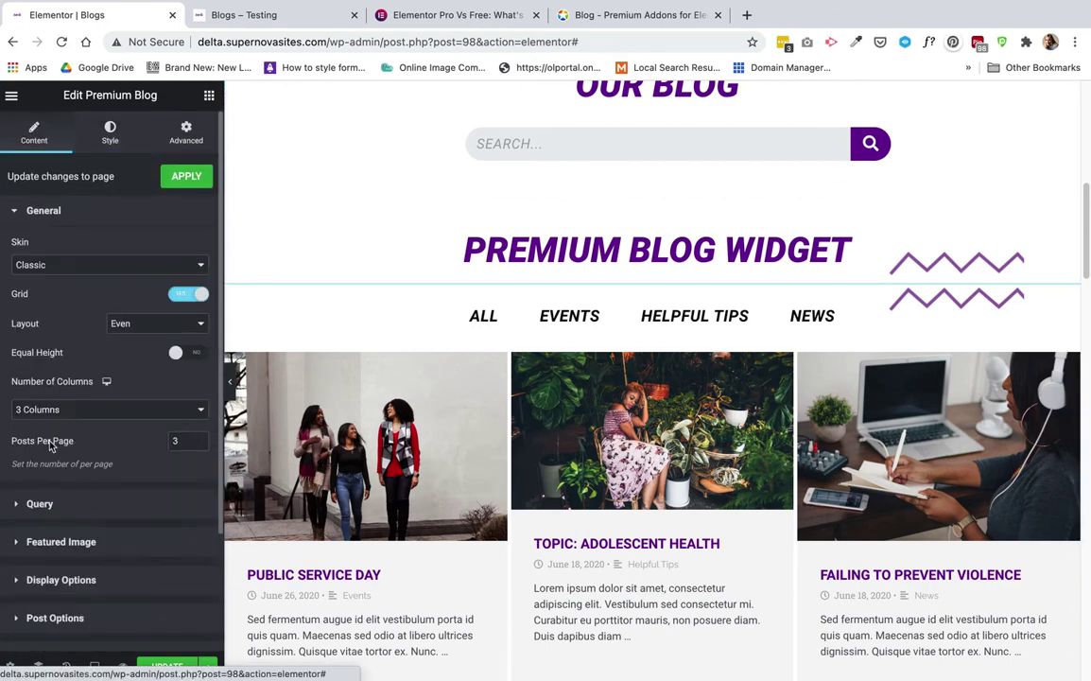
{"action": "scroll", "coordinate": [51, 451], "scroll_direction": "down", "scroll_amount": 3}
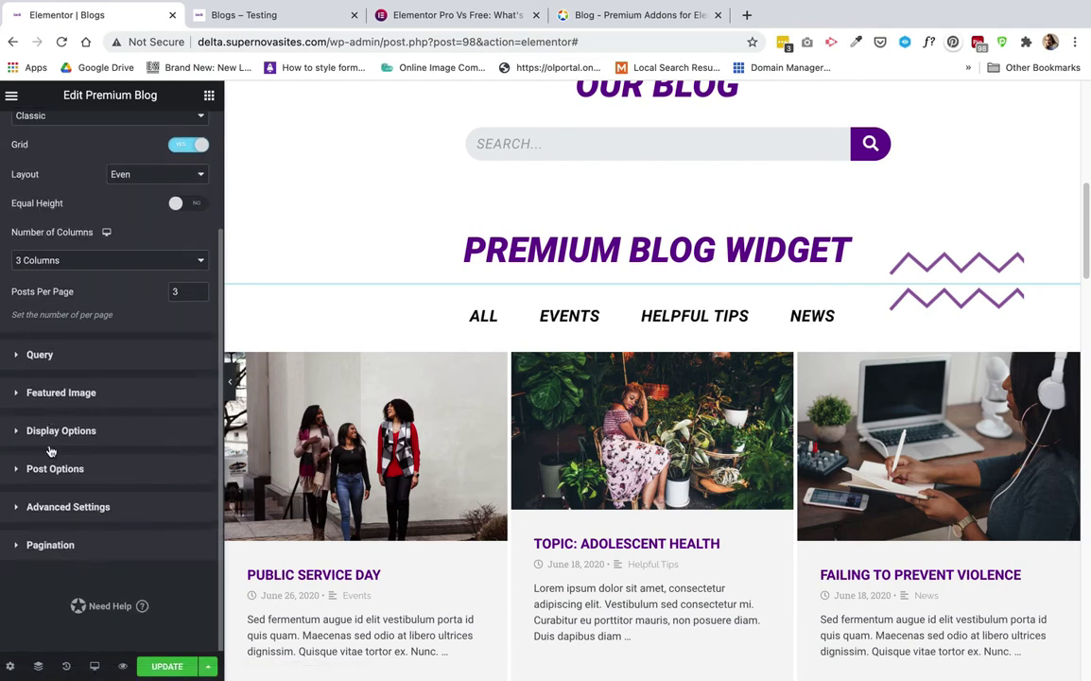
{"action": "left_click", "coordinate": [43, 508]}
{"action": "scroll", "coordinate": [52, 454], "scroll_direction": "down", "scroll_amount": 3}
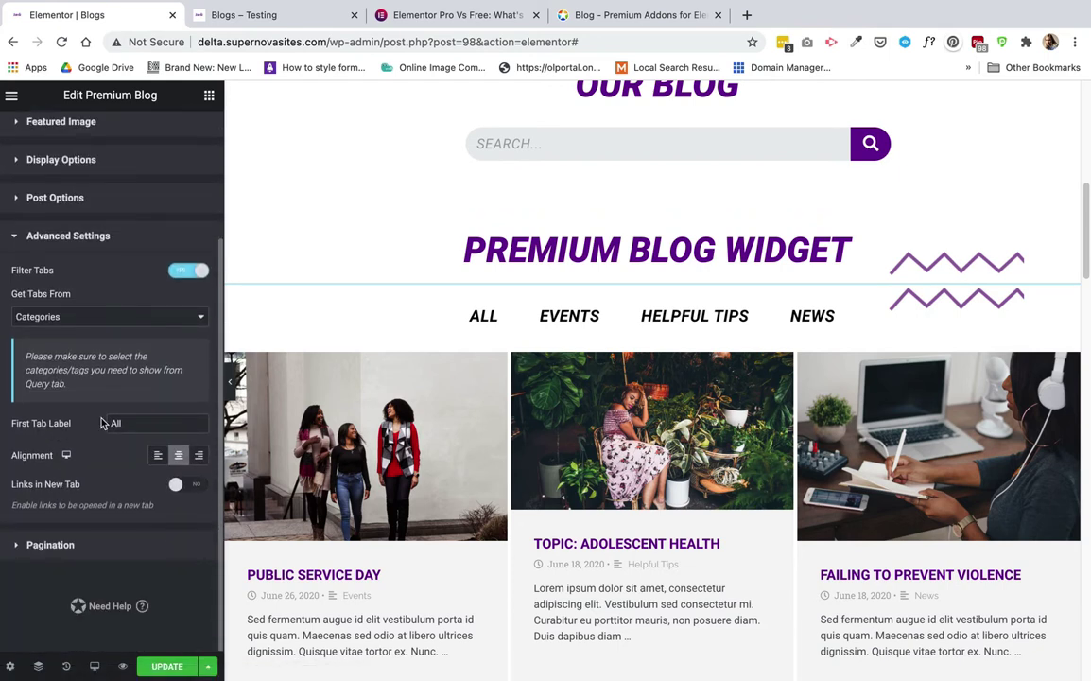
Step: Toggle the category filter tabs off and back on, then look through the Post Options settings
{"action": "left_click", "coordinate": [188, 271]}
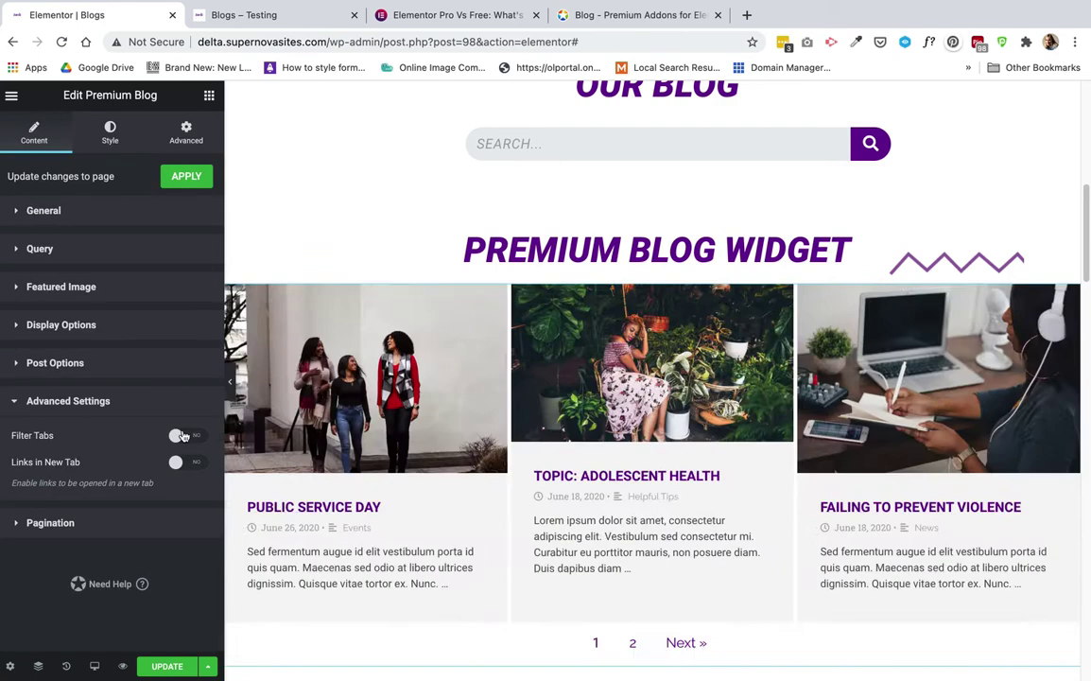
{"action": "left_click", "coordinate": [180, 435]}
{"action": "scroll", "coordinate": [79, 424], "scroll_direction": "down", "scroll_amount": 3}
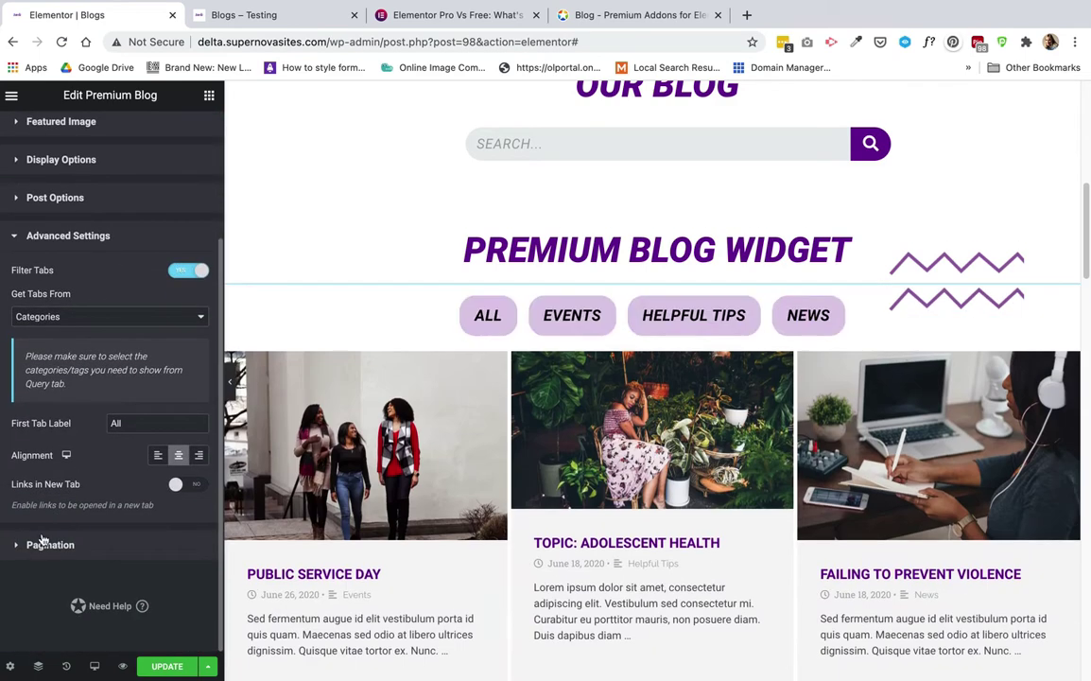
{"action": "scroll", "coordinate": [81, 412], "scroll_direction": "up", "scroll_amount": 4}
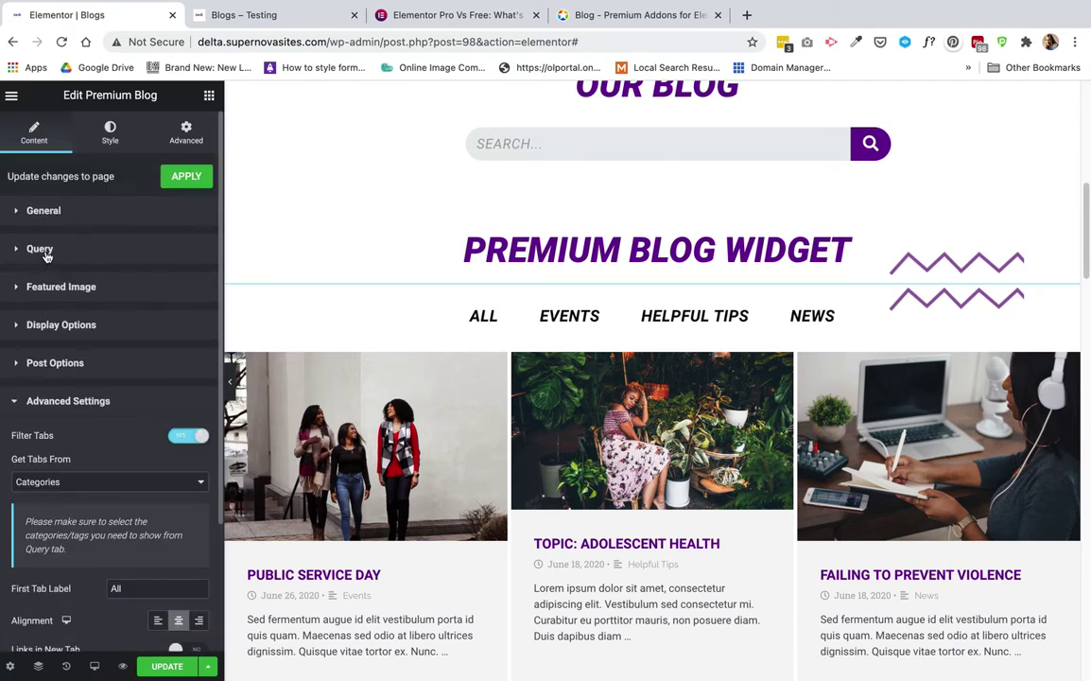
{"action": "left_click", "coordinate": [26, 365]}
{"action": "scroll", "coordinate": [54, 409], "scroll_direction": "down", "scroll_amount": 2}
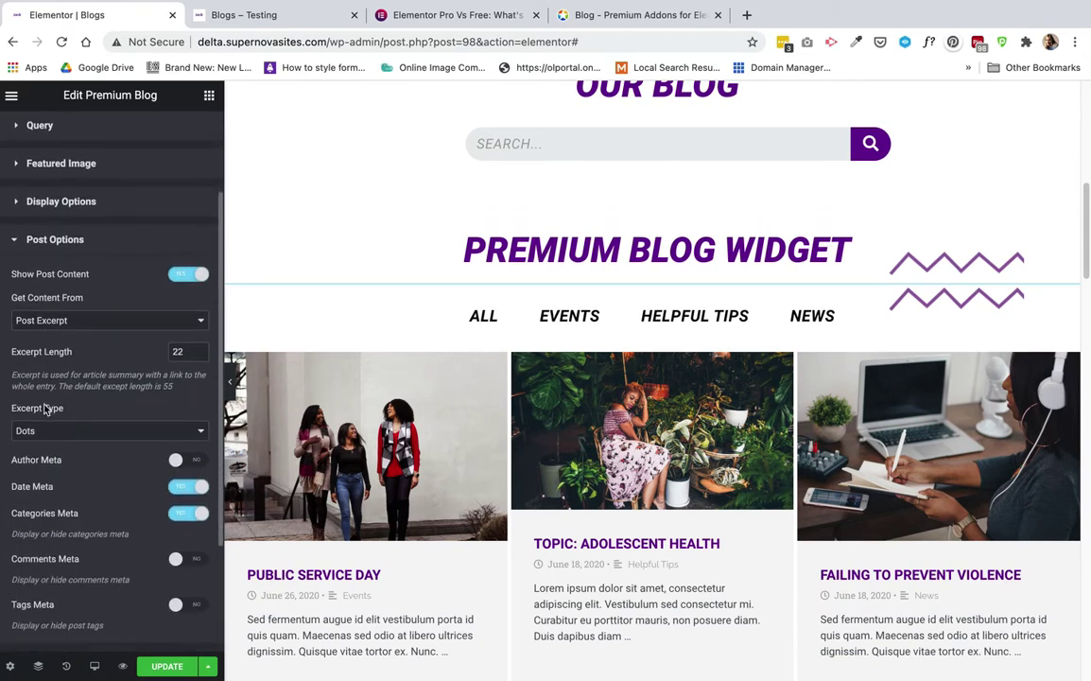
{"action": "scroll", "coordinate": [81, 491], "scroll_direction": "down", "scroll_amount": 1}
{"action": "scroll", "coordinate": [85, 397], "scroll_direction": "up", "scroll_amount": 2}
{"action": "scroll", "coordinate": [85, 399], "scroll_direction": "up", "scroll_amount": 3}
Step: Review Display Options and Featured Image, then expand General with Classic skin, 3 columns and 3 posts
{"action": "left_click", "coordinate": [57, 325]}
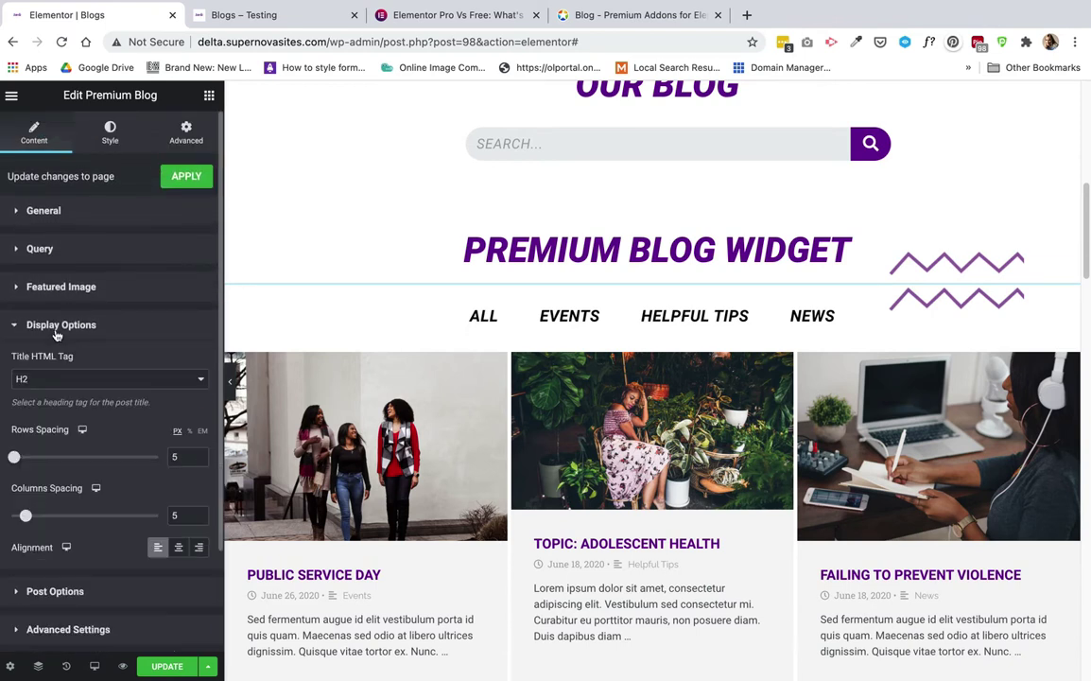
{"action": "left_click", "coordinate": [62, 288]}
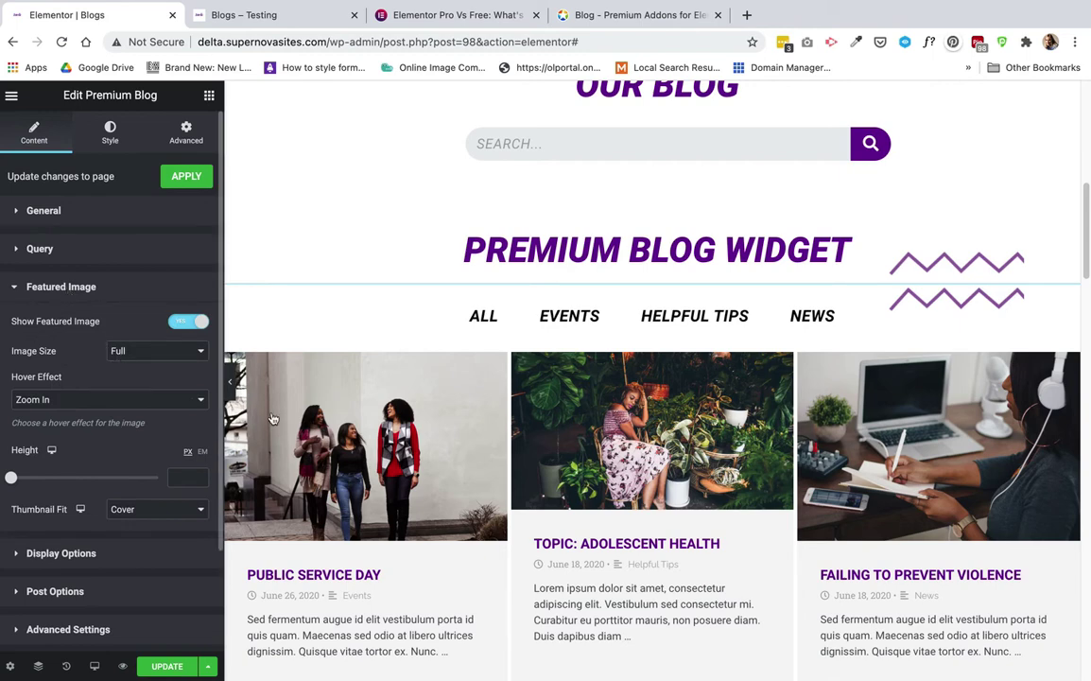
{"action": "left_click", "coordinate": [47, 211]}
{"action": "left_click", "coordinate": [55, 264]}
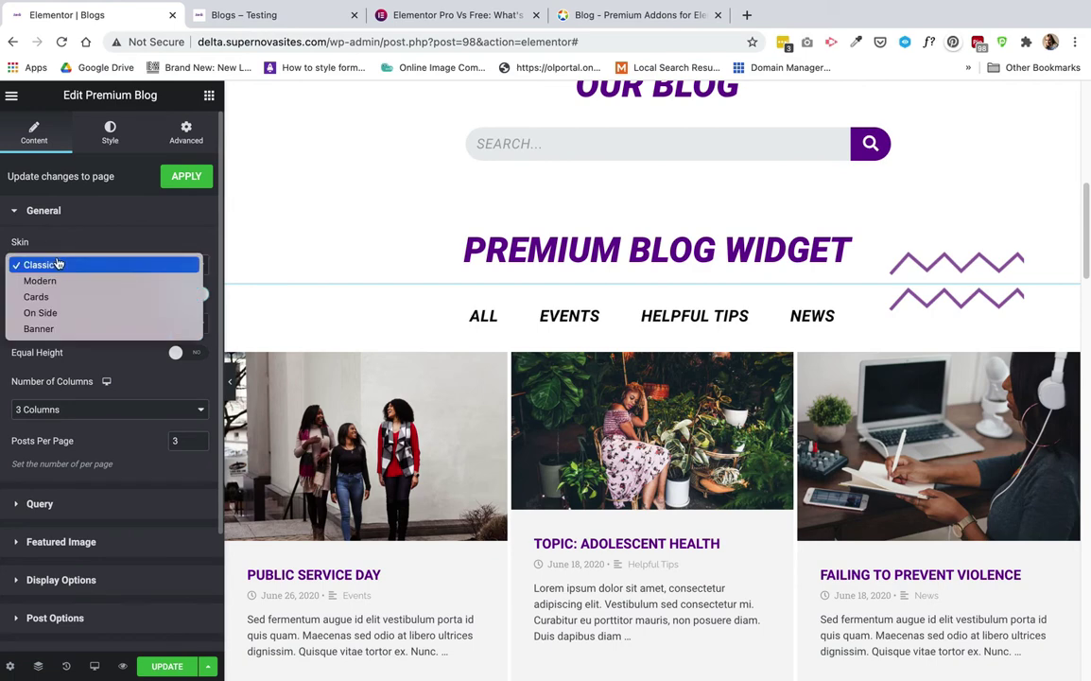
Step: Change the Premium Blog skin from Classic to Modern, then to Cards
{"action": "left_click", "coordinate": [52, 277]}
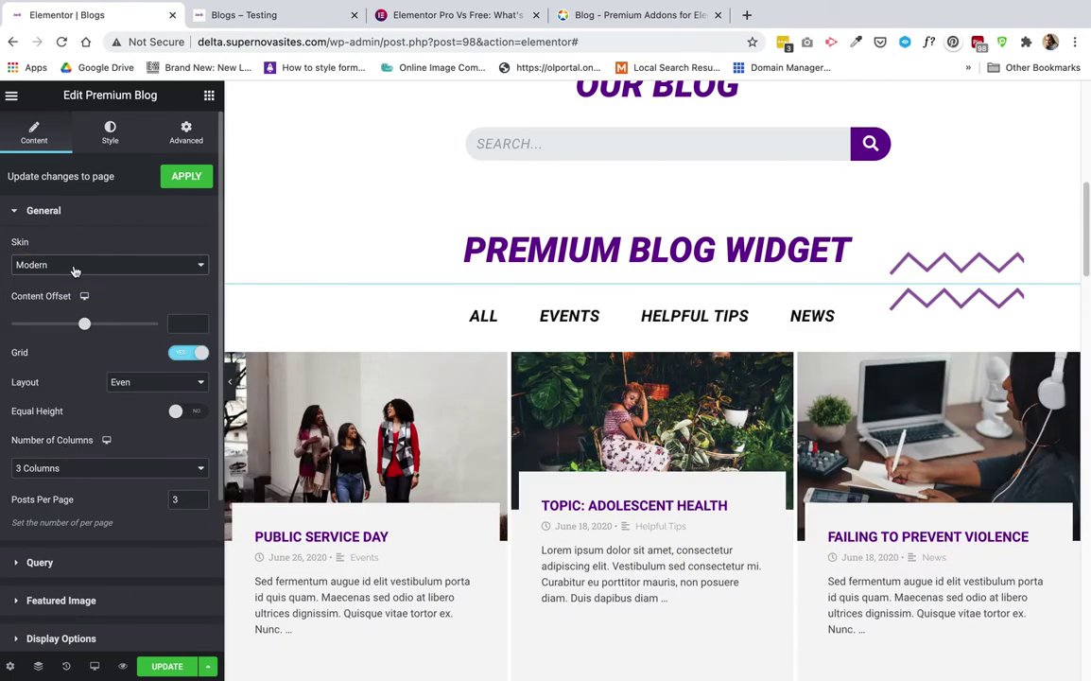
{"action": "left_click", "coordinate": [74, 268]}
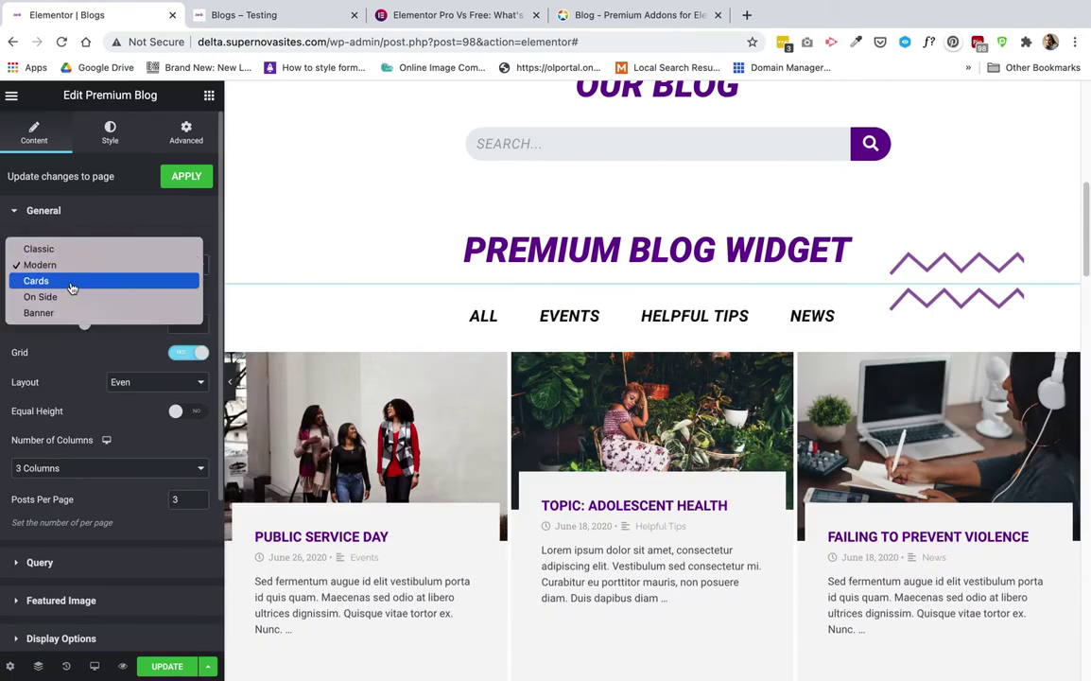
{"action": "left_click", "coordinate": [67, 283]}
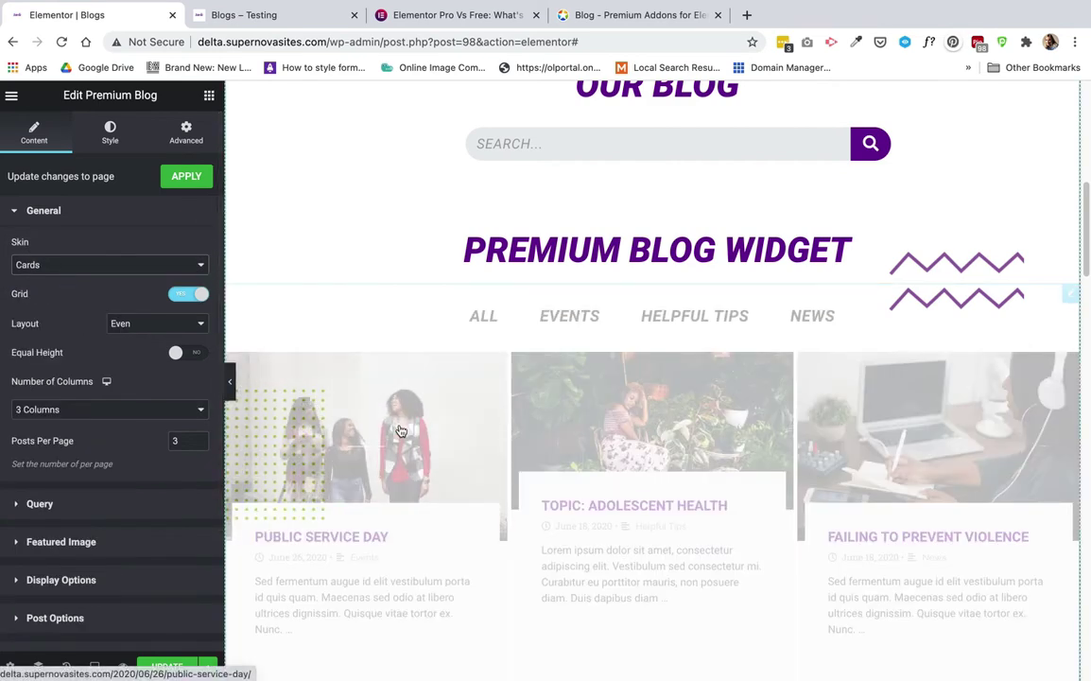
{"action": "scroll", "coordinate": [401, 431], "scroll_direction": "down", "scroll_amount": 5}
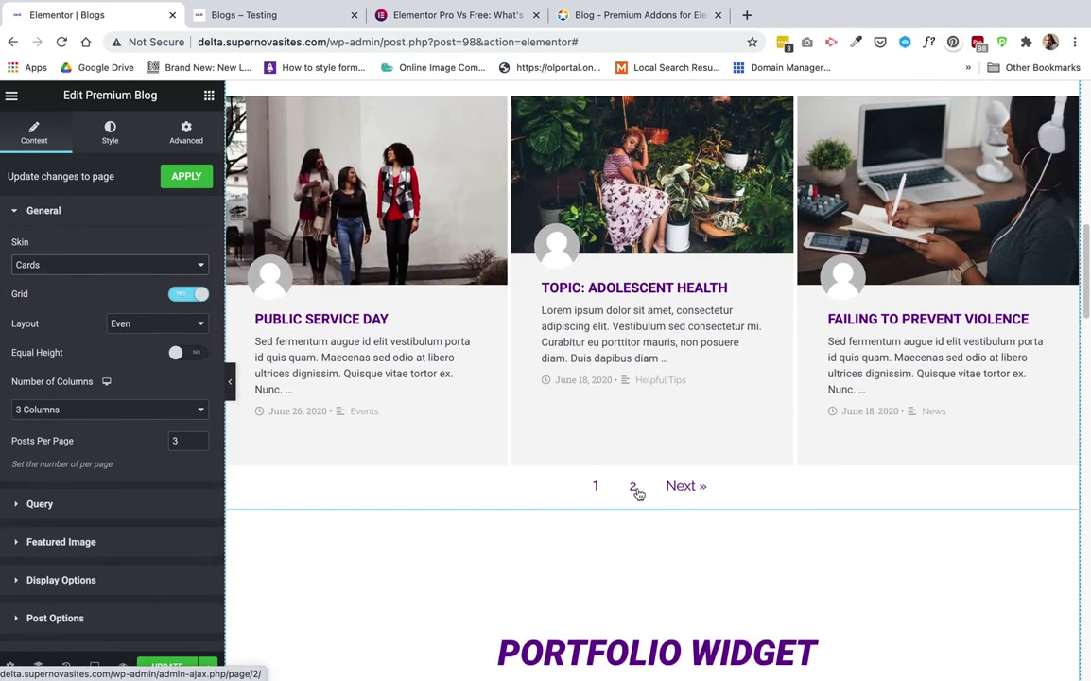
{"action": "scroll", "coordinate": [652, 492], "scroll_direction": "up", "scroll_amount": 5}
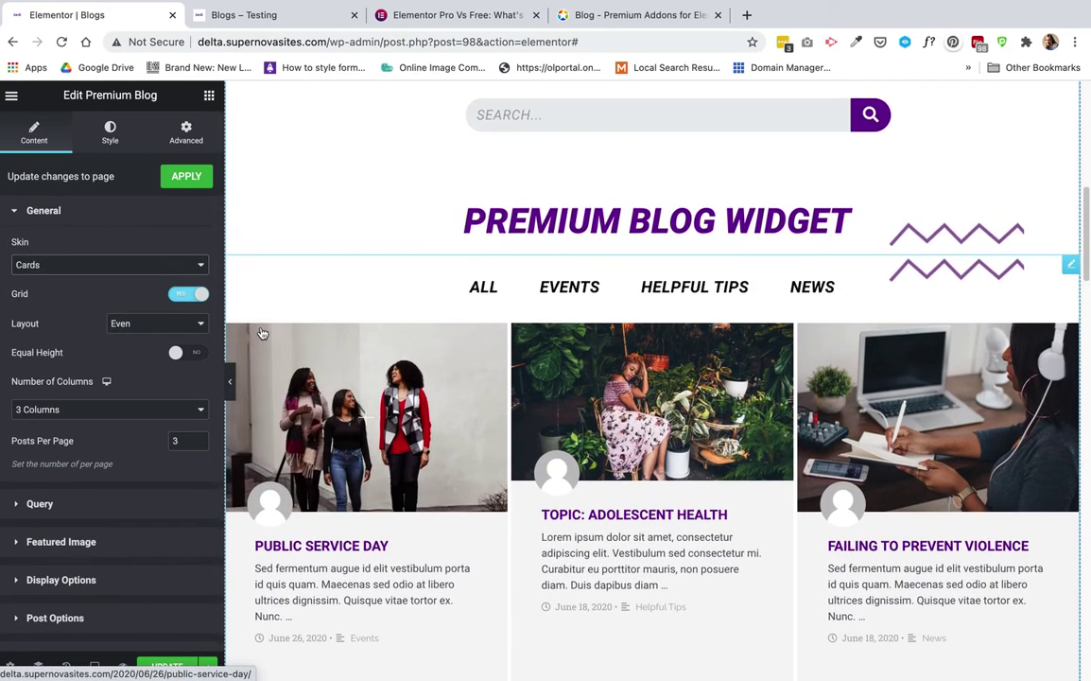
{"action": "left_click", "coordinate": [601, 17]}
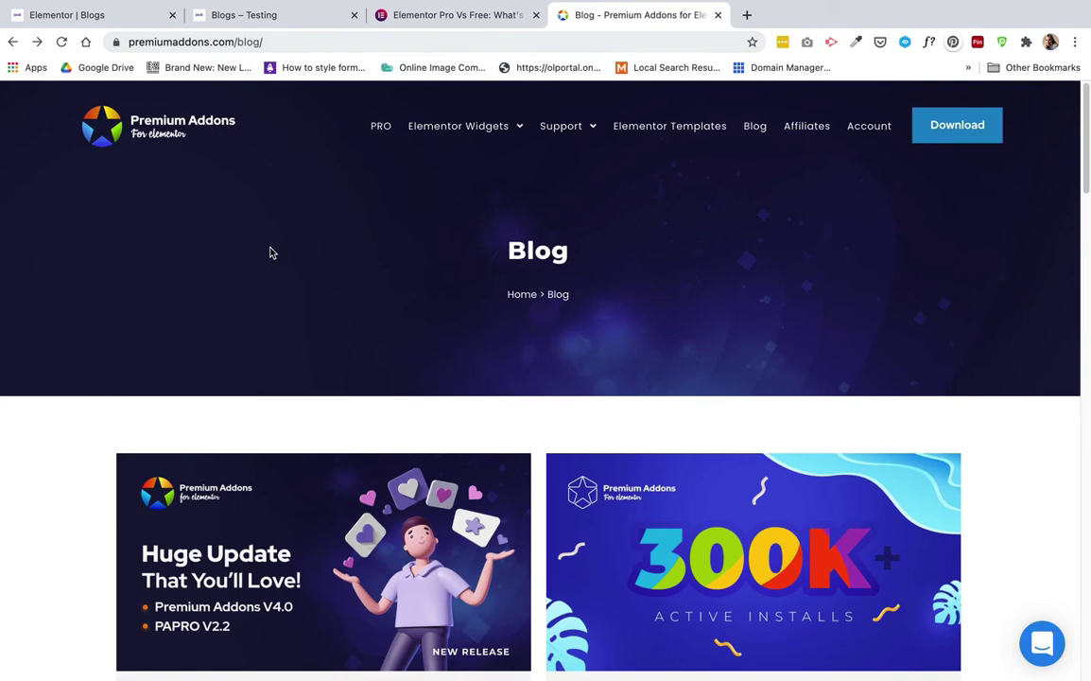
Step: Browse the Premium Addons blog's grid of post cards, then return to the Blogs – Testing page
{"action": "mouse_move", "coordinate": [492, 129]}
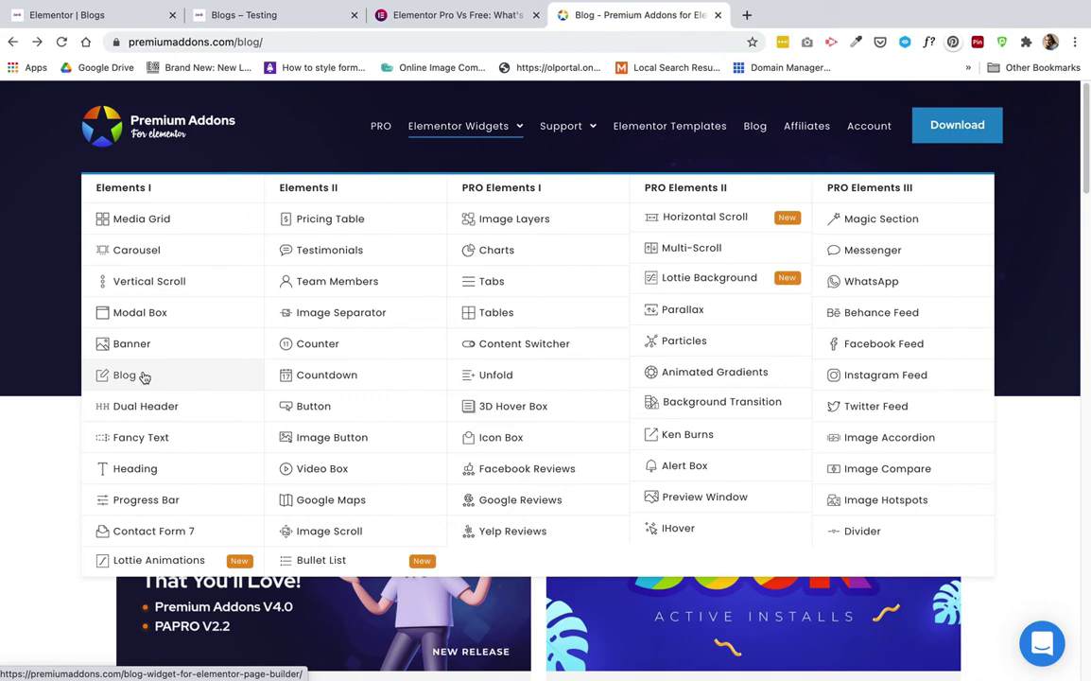
{"action": "scroll", "coordinate": [38, 469], "scroll_direction": "down", "scroll_amount": 1}
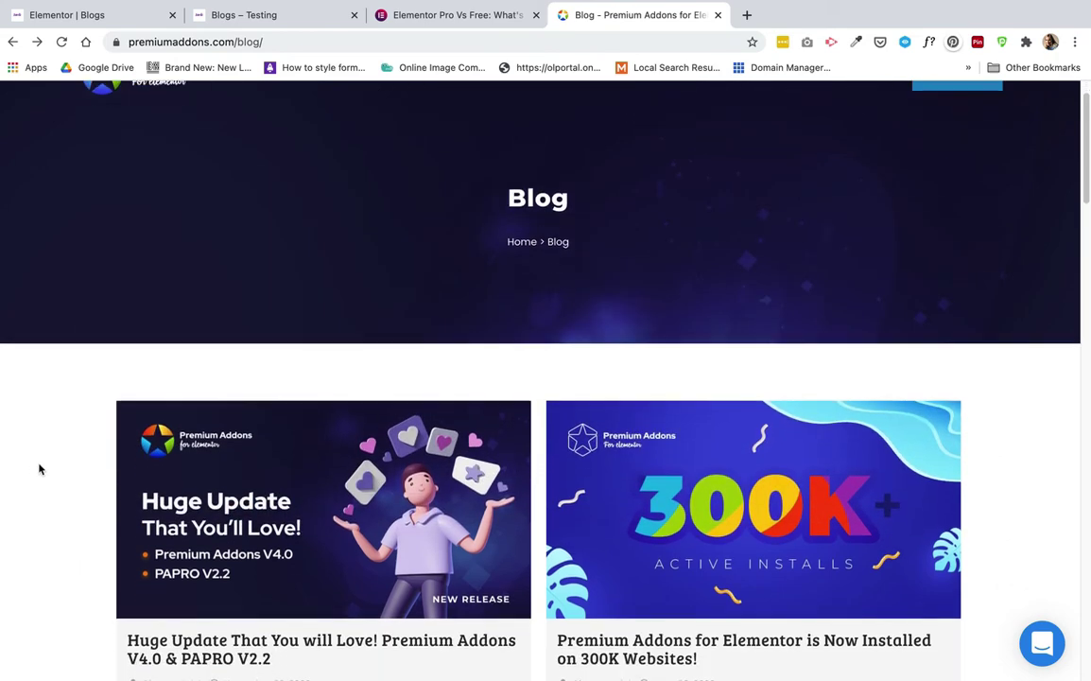
{"action": "scroll", "coordinate": [39, 469], "scroll_direction": "down", "scroll_amount": 5}
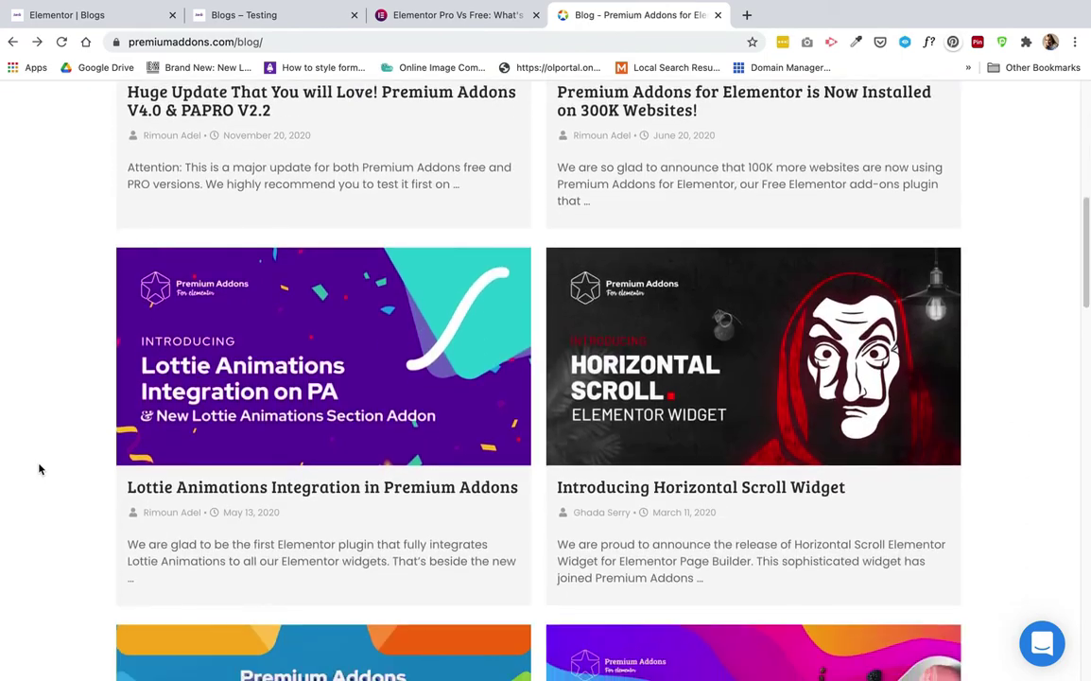
{"action": "scroll", "coordinate": [39, 469], "scroll_direction": "down", "scroll_amount": 4}
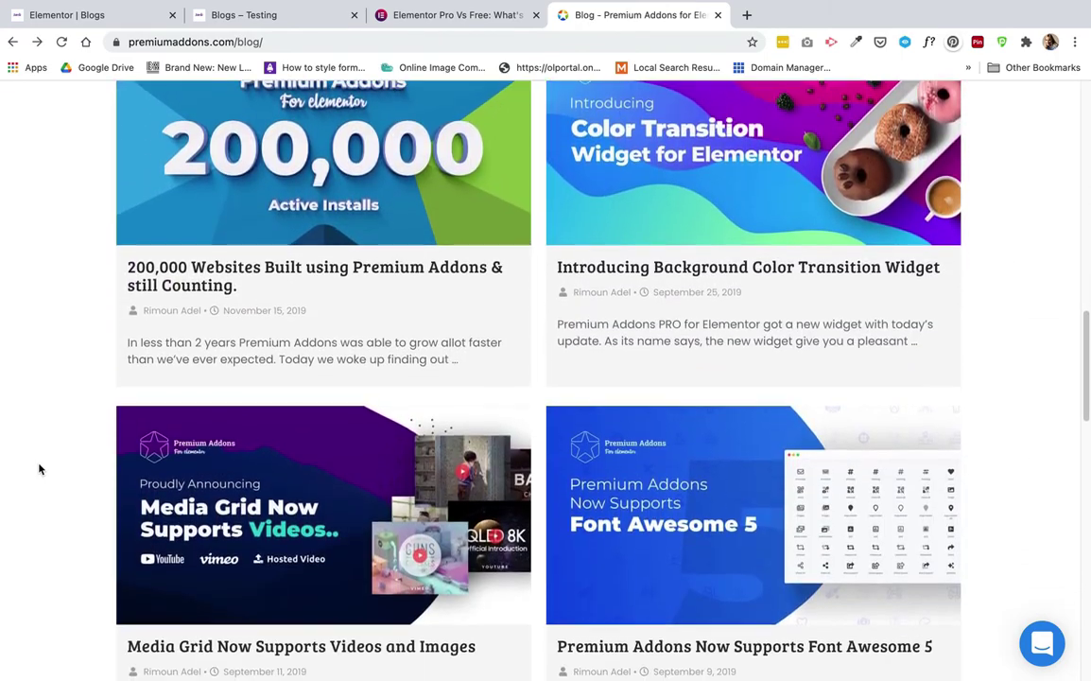
{"action": "scroll", "coordinate": [39, 469], "scroll_direction": "up", "scroll_amount": 10}
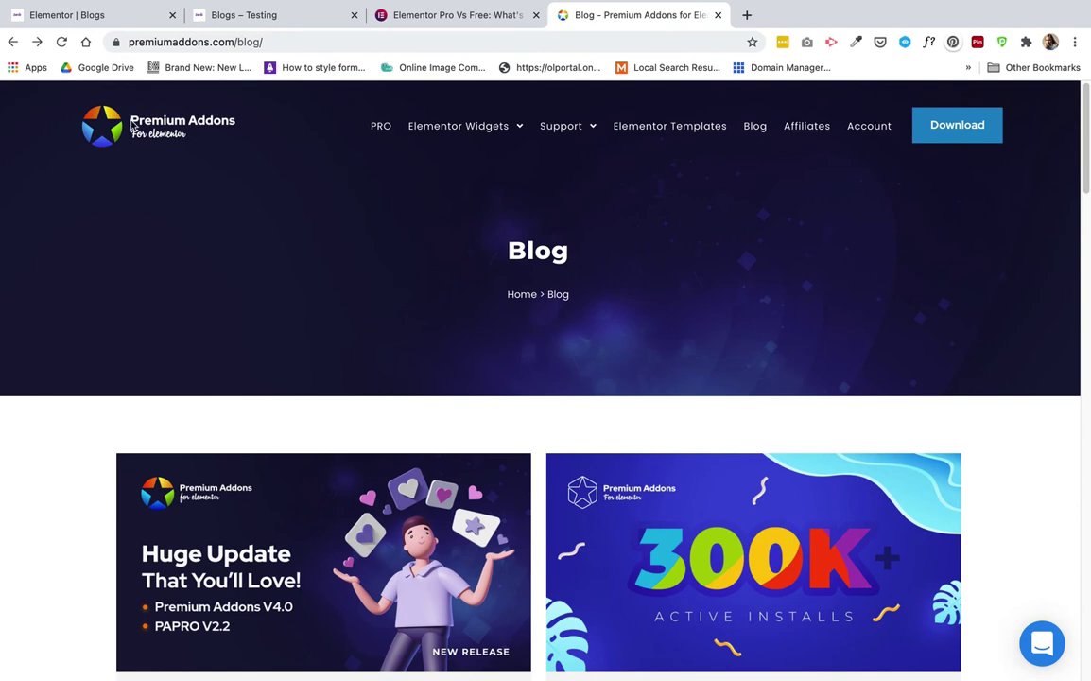
{"action": "left_click", "coordinate": [240, 19]}
Step: Scroll the live Blogs page past the Portfolio widget to the three post cards
{"action": "scroll", "coordinate": [382, 315], "scroll_direction": "up", "scroll_amount": 6}
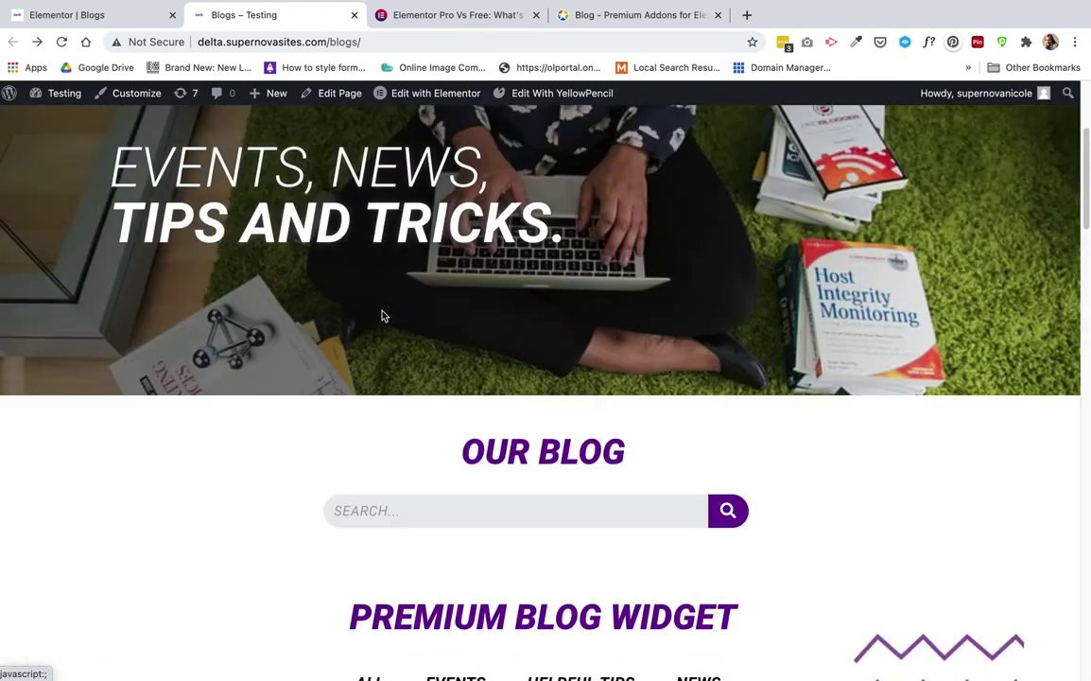
{"action": "scroll", "coordinate": [382, 315], "scroll_direction": "down", "scroll_amount": 12}
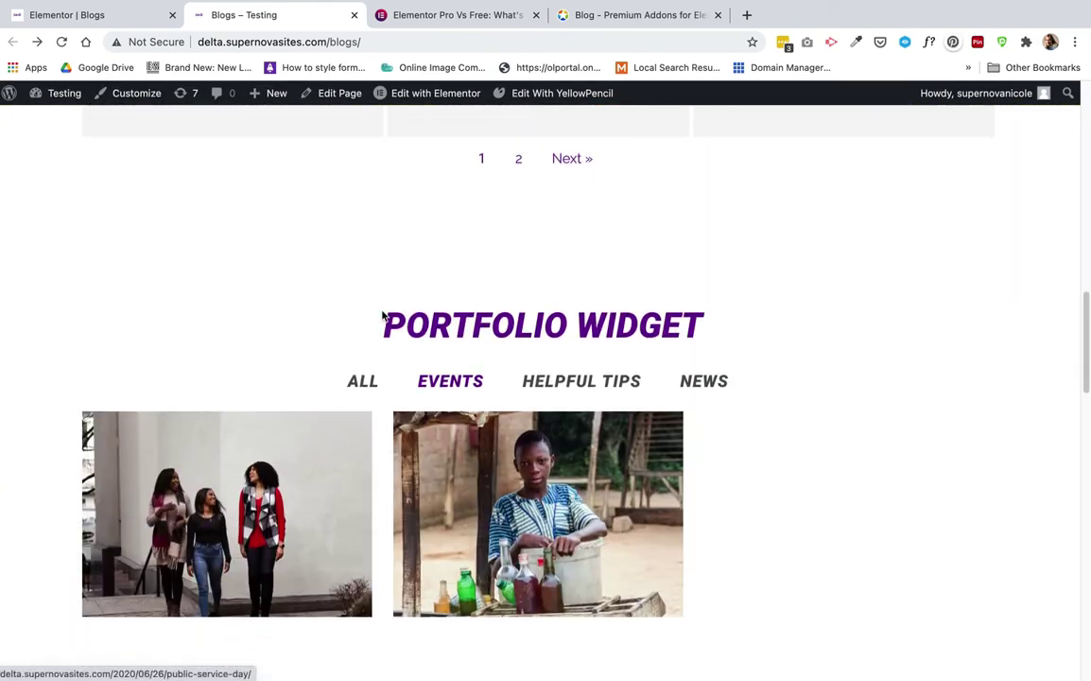
{"action": "scroll", "coordinate": [383, 316], "scroll_direction": "down", "scroll_amount": 5}
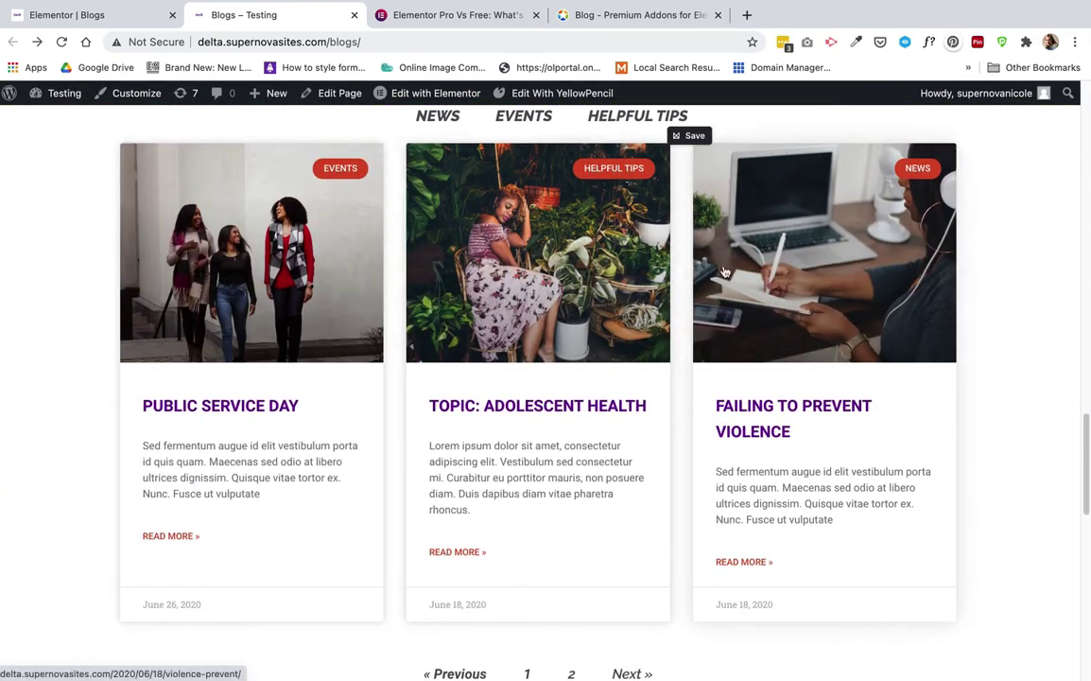